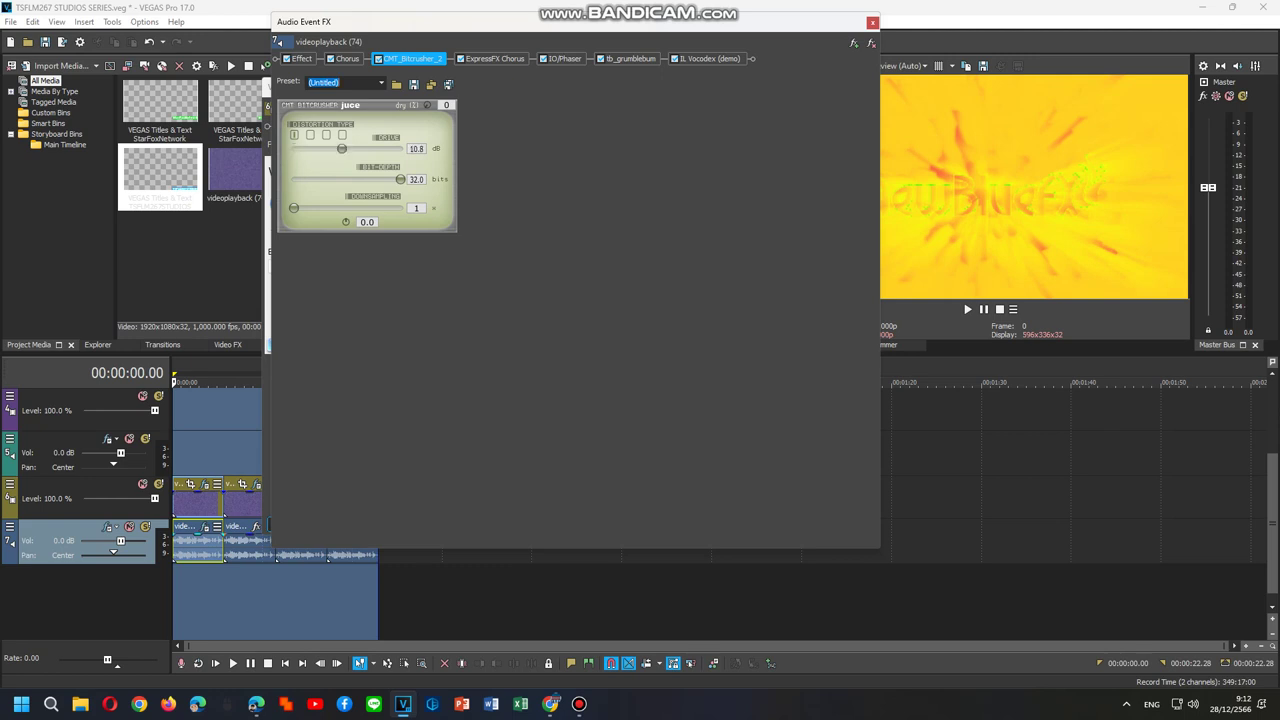
Review the ExpressFX Chorus, IO/Phaser and tb_grumblebum settings in the first clip's audio effect chain.
left_click(494, 59)
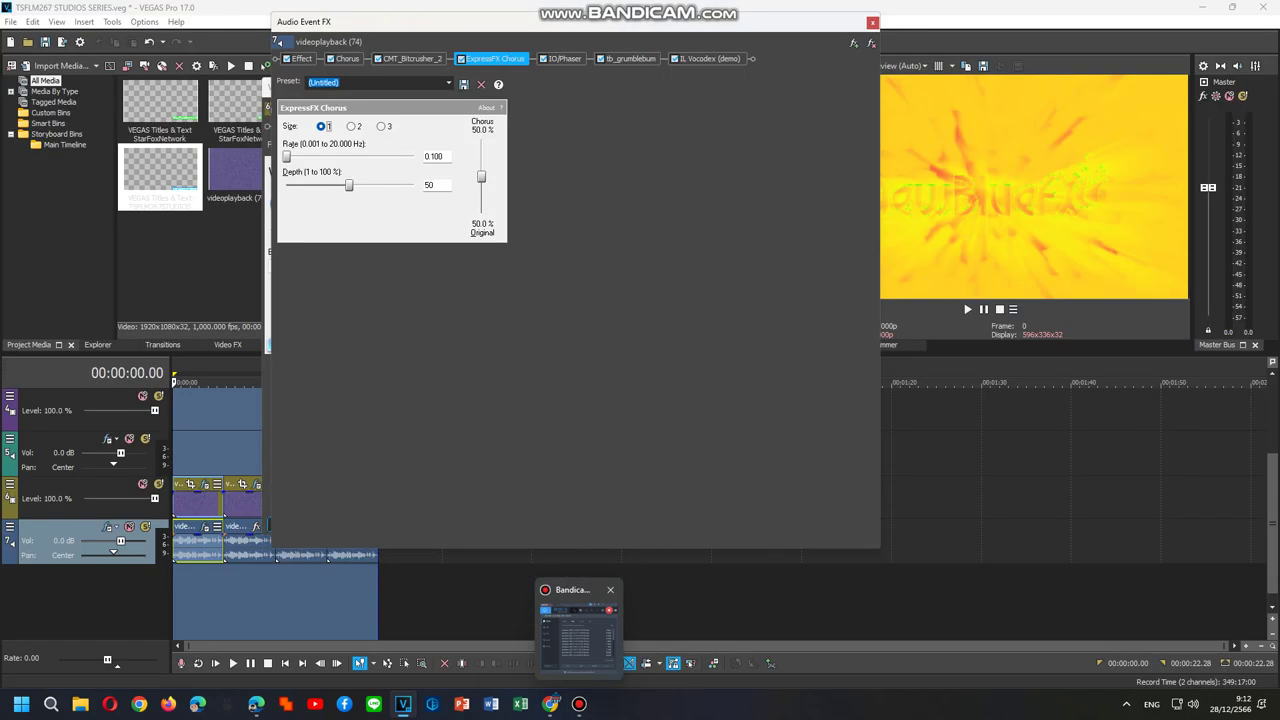
left_click(449, 83)
left_click(350, 215)
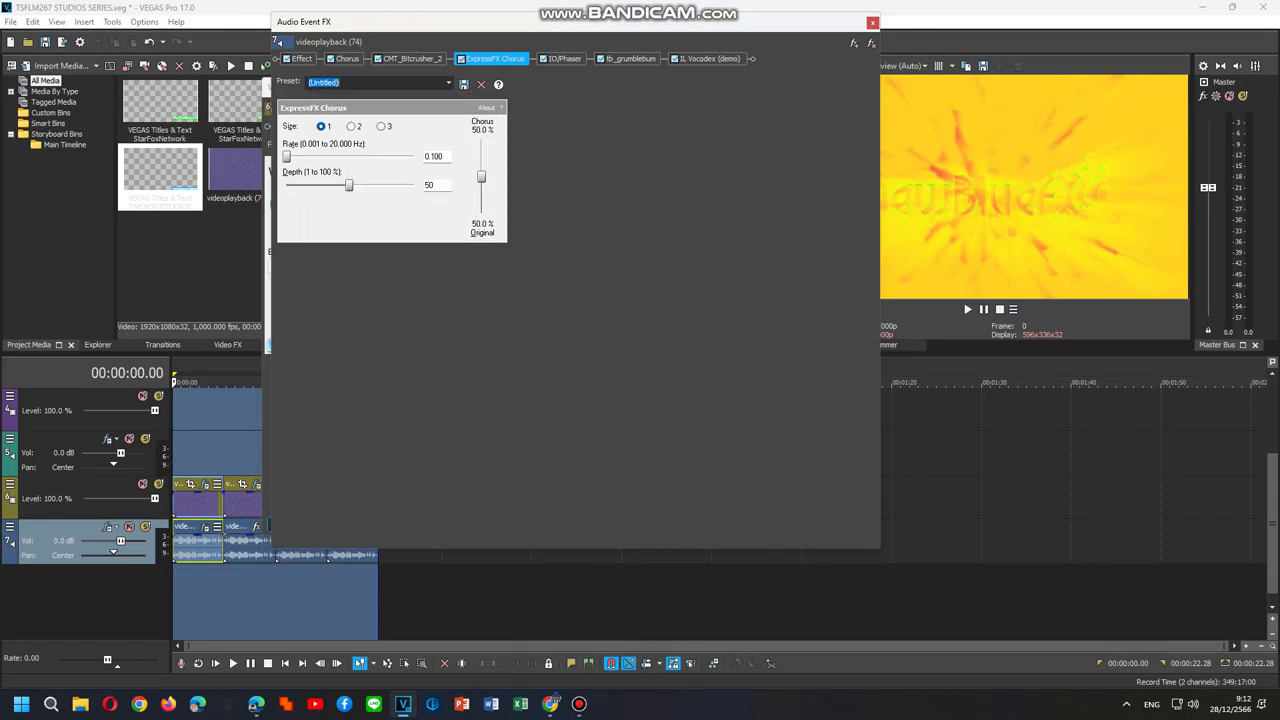
left_click(564, 59)
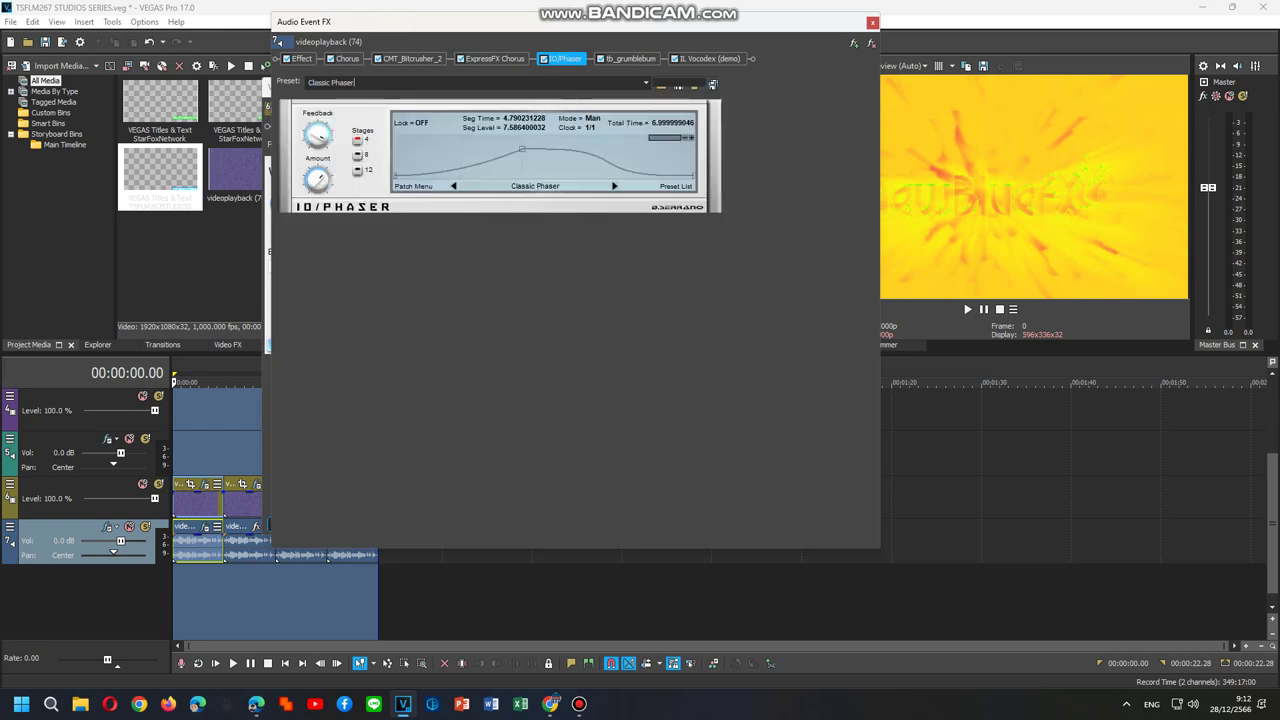
left_click(630, 59)
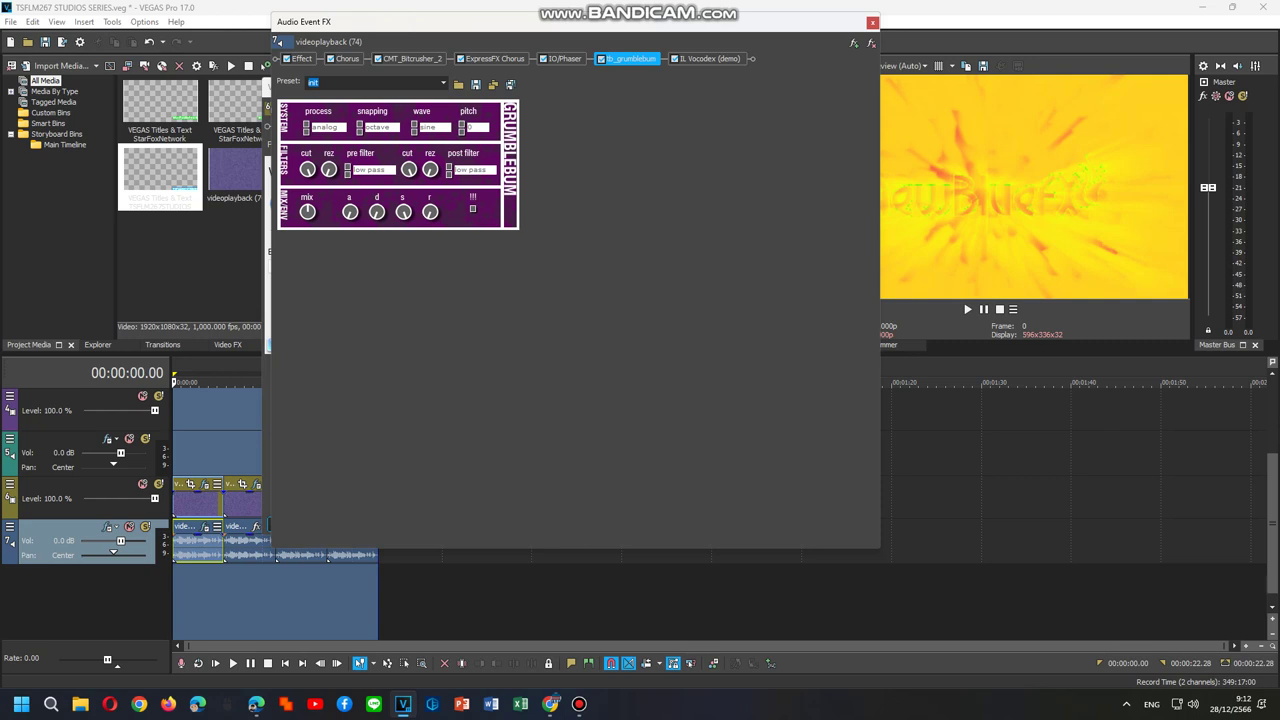
Load the Clearer preset in the first clip's IL Vocodex effect and set its carrier synthesizer to Flanged saw.
left_click(710, 59)
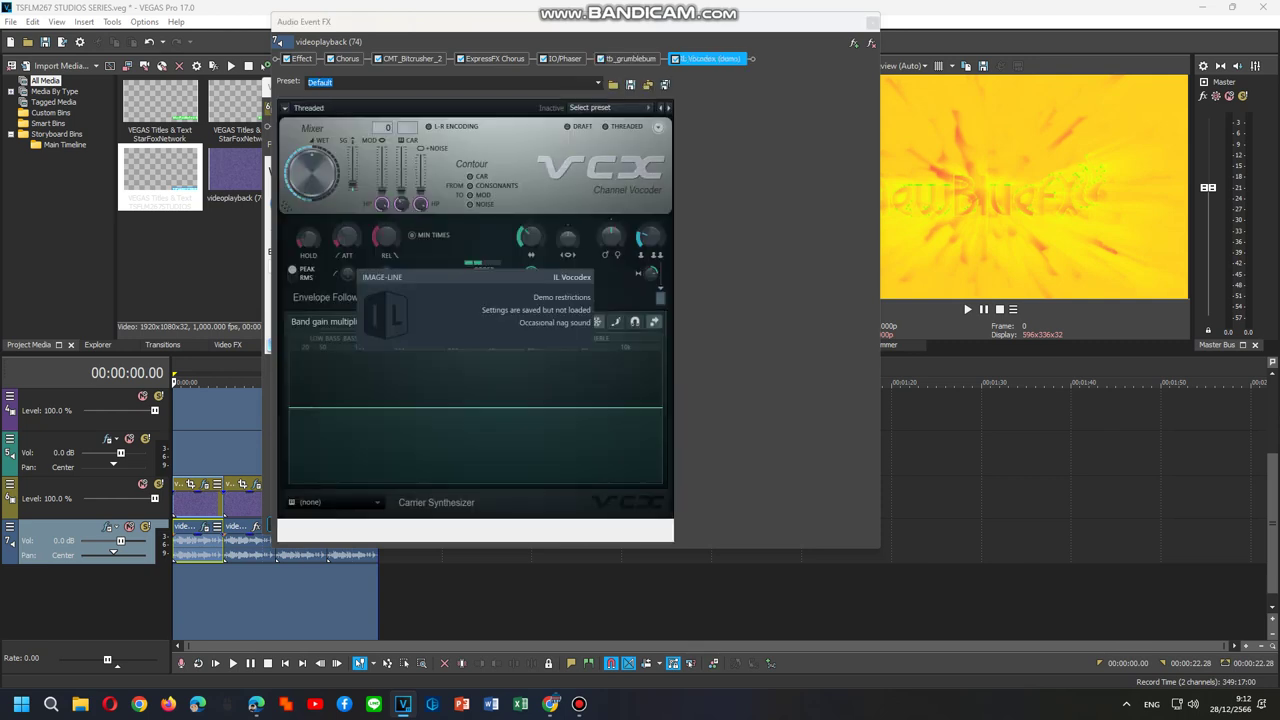
left_click(600, 107)
left_click(600, 221)
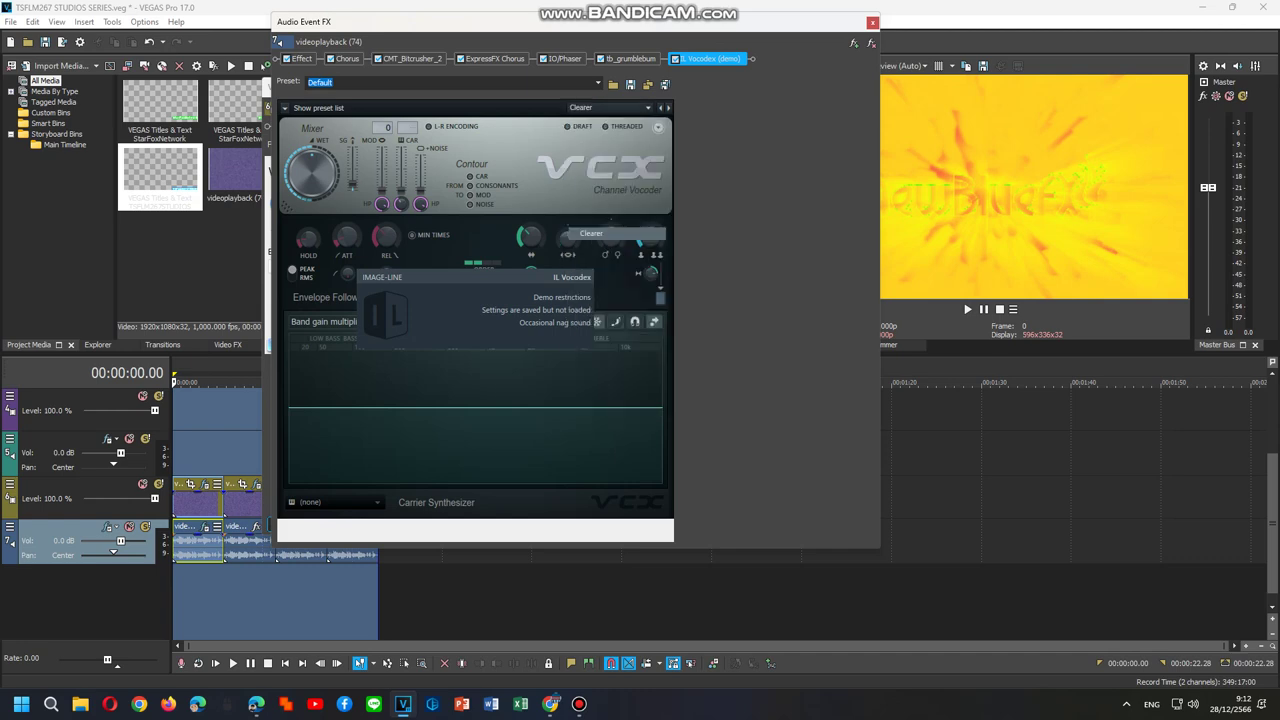
left_click(335, 502)
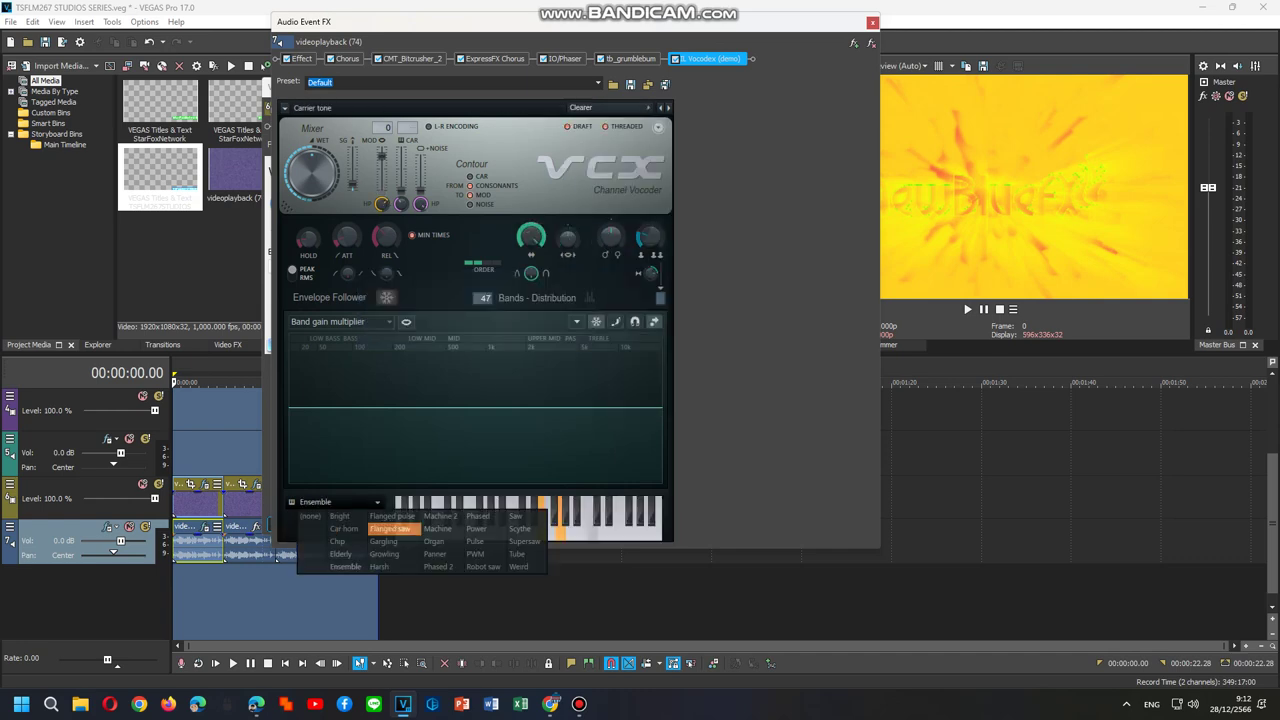
left_click(395, 528)
Preview the first clip's sound briefly and select additional high carrier notes on the Vocodex keyboard.
left_click(188, 455)
key("space")
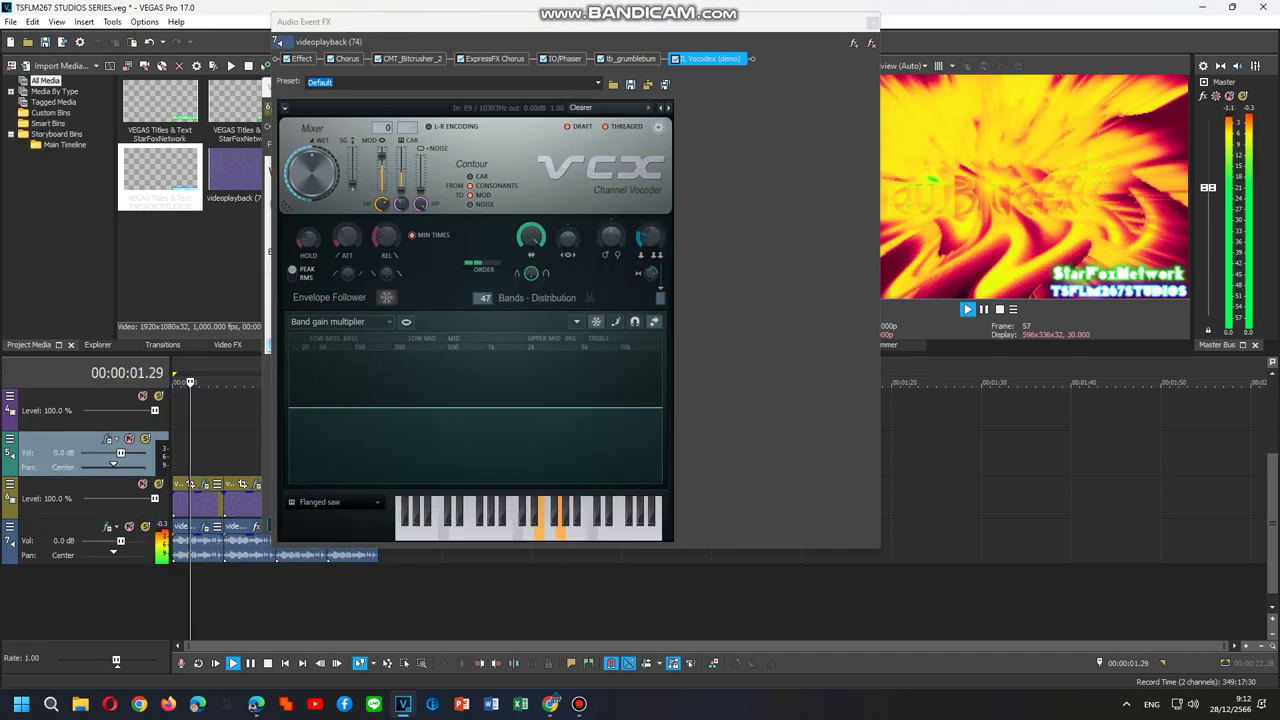
key("space")
left_click(584, 531)
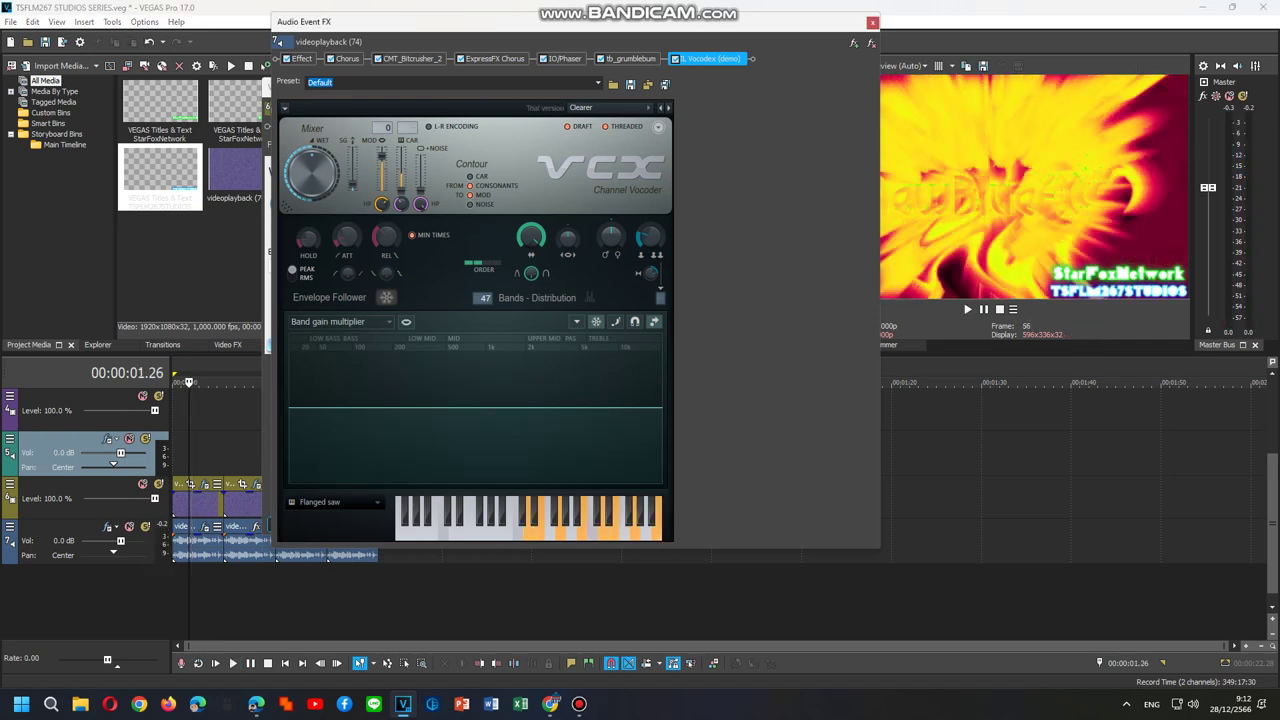
Play the first clip from the start to check the vocoder sound, and close its audio effects window.
left_click(174, 455)
key("space")
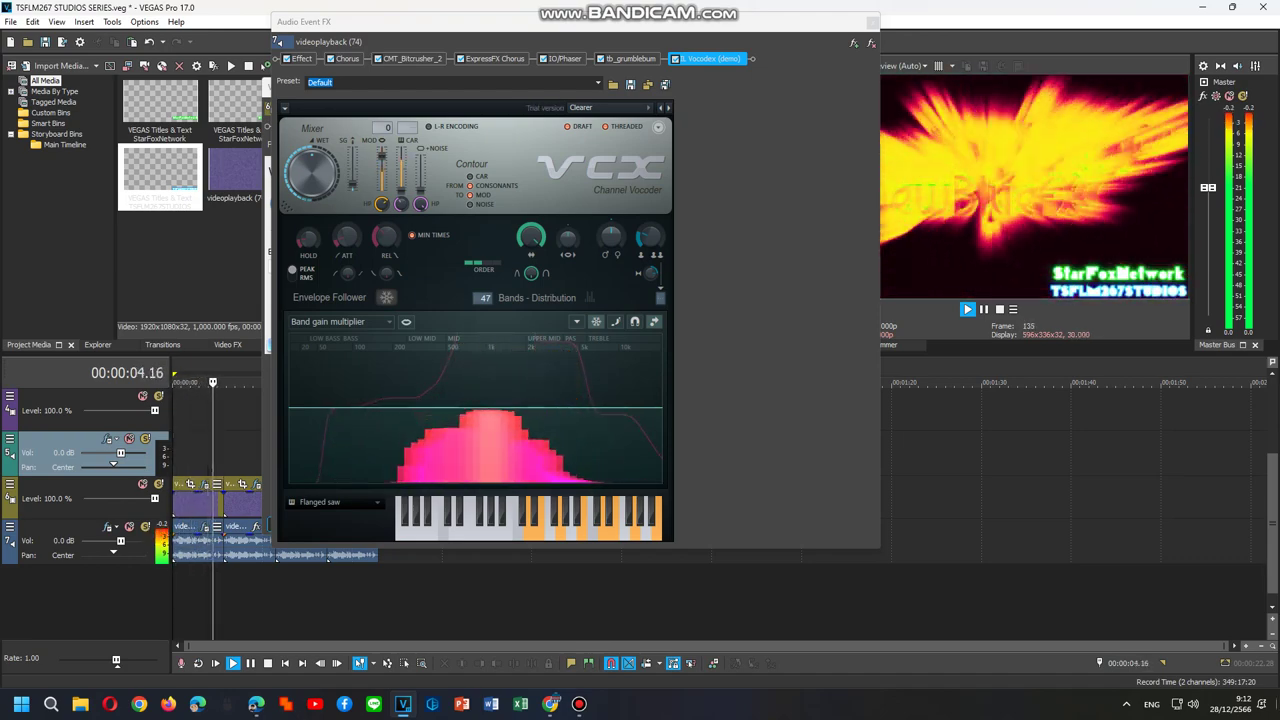
key("space")
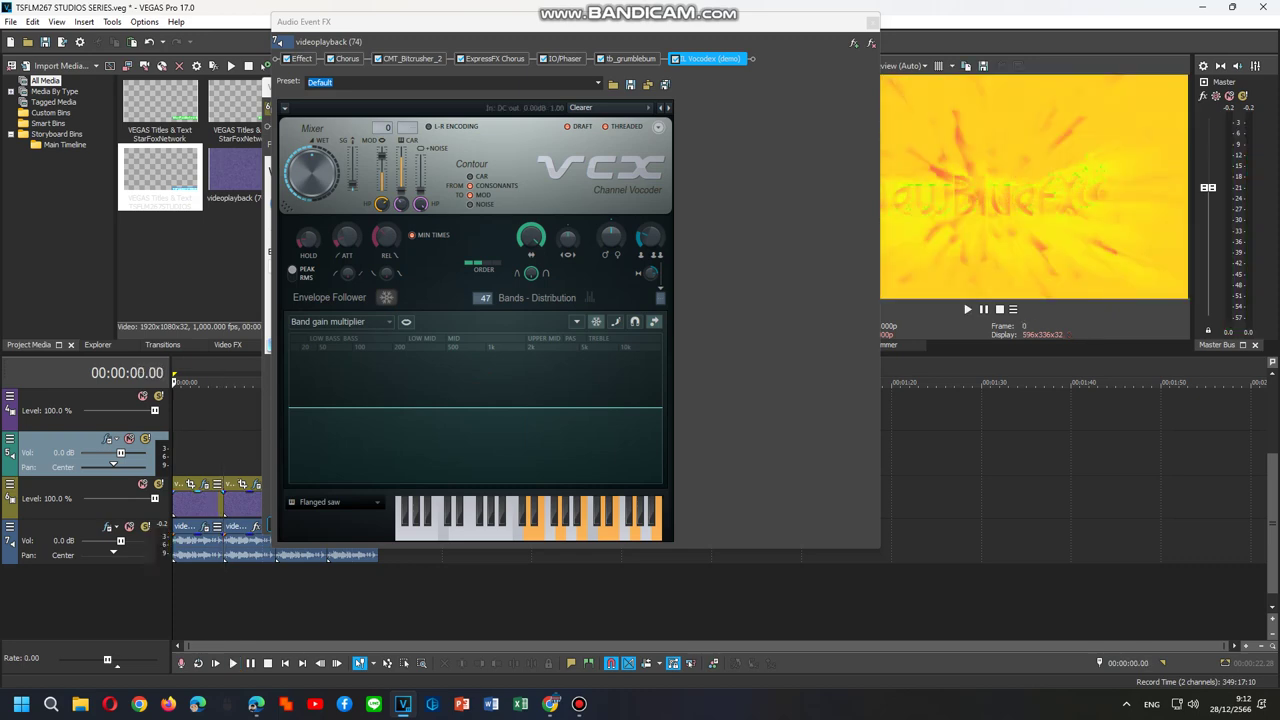
key("alt+F4")
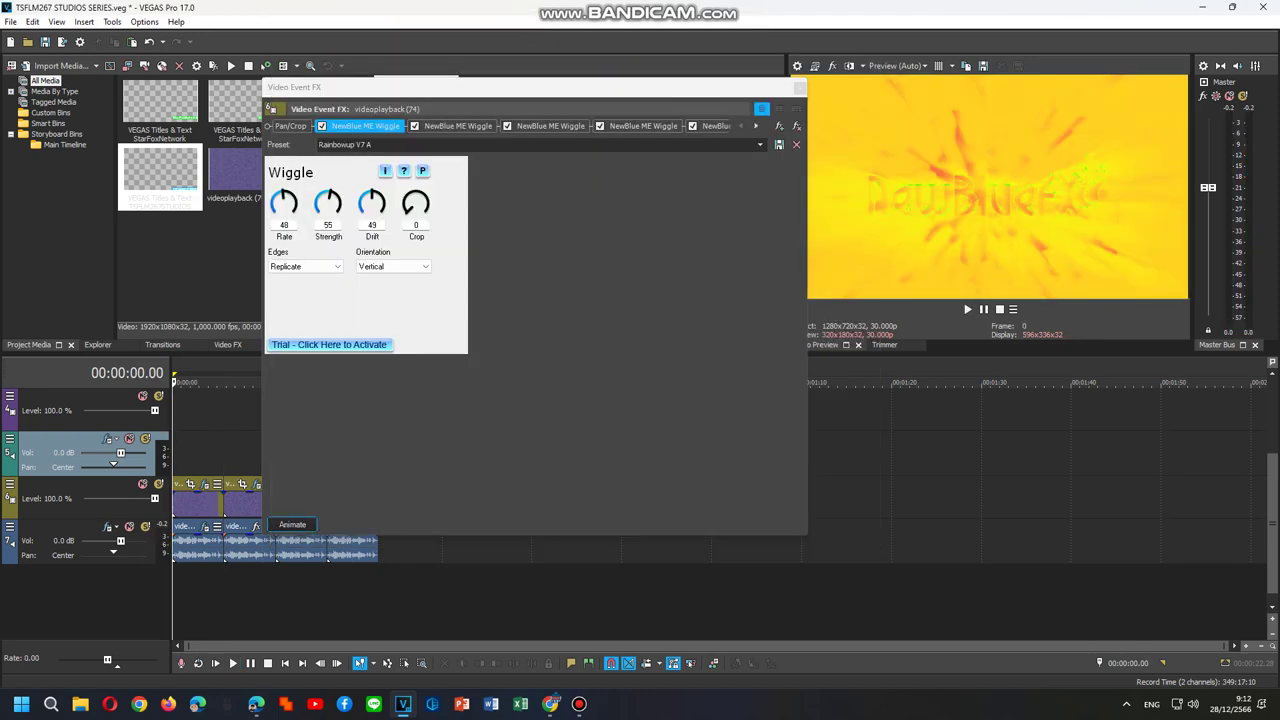
Examine the first clip's video effects from the Wiggle instances through Light Rays to Gradient Map, and close the window.
left_click(365, 126)
left_click(458, 126)
left_click(550, 126)
left_click(643, 126)
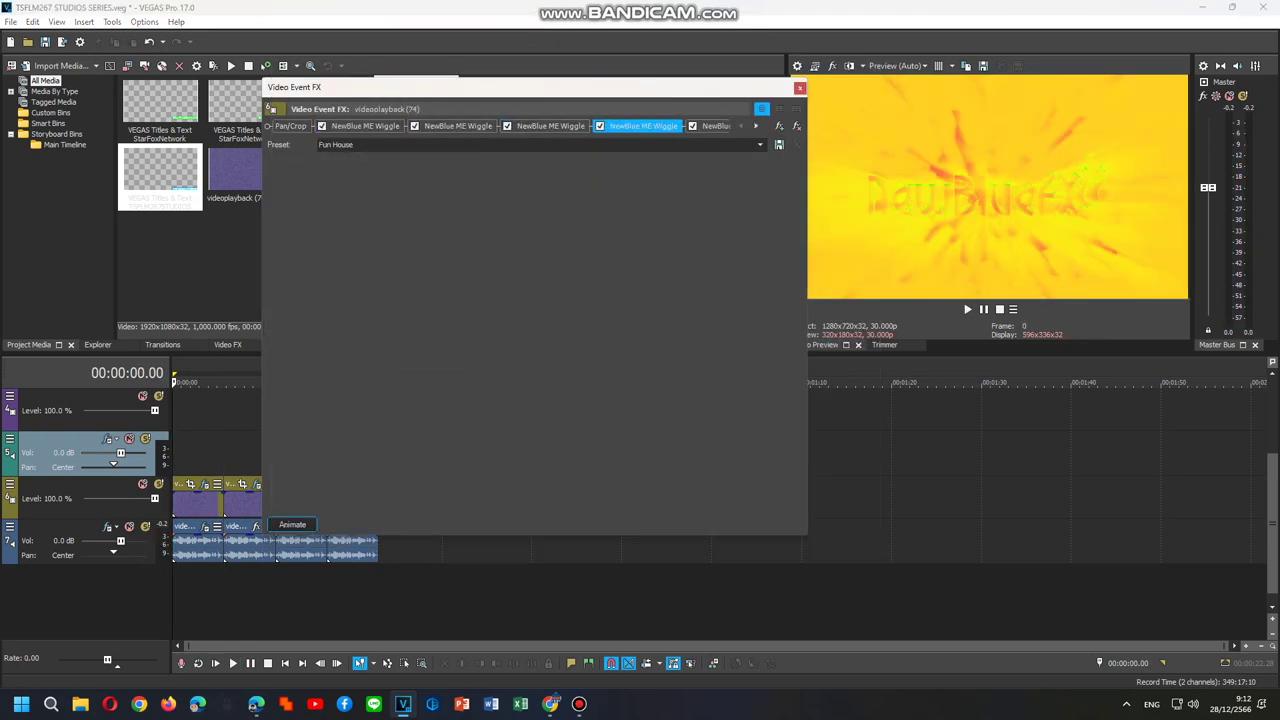
left_click(714, 126)
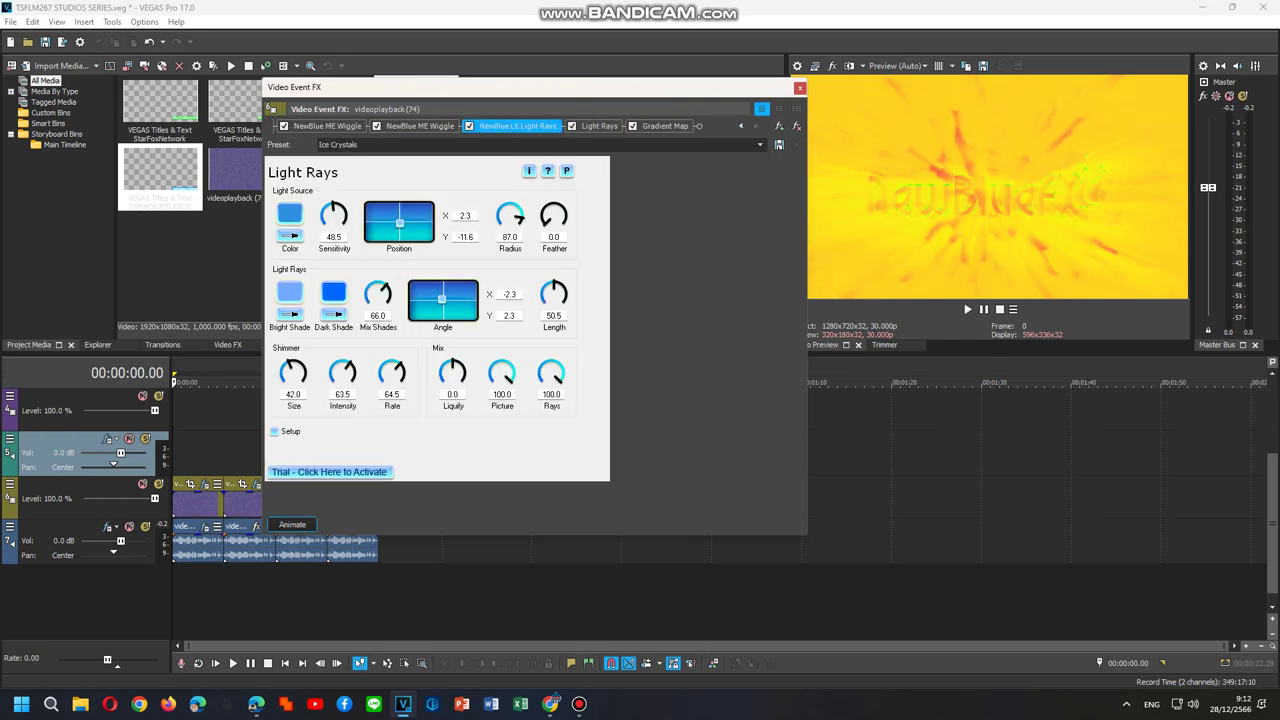
left_click(599, 126)
left_click(665, 126)
left_click(799, 87)
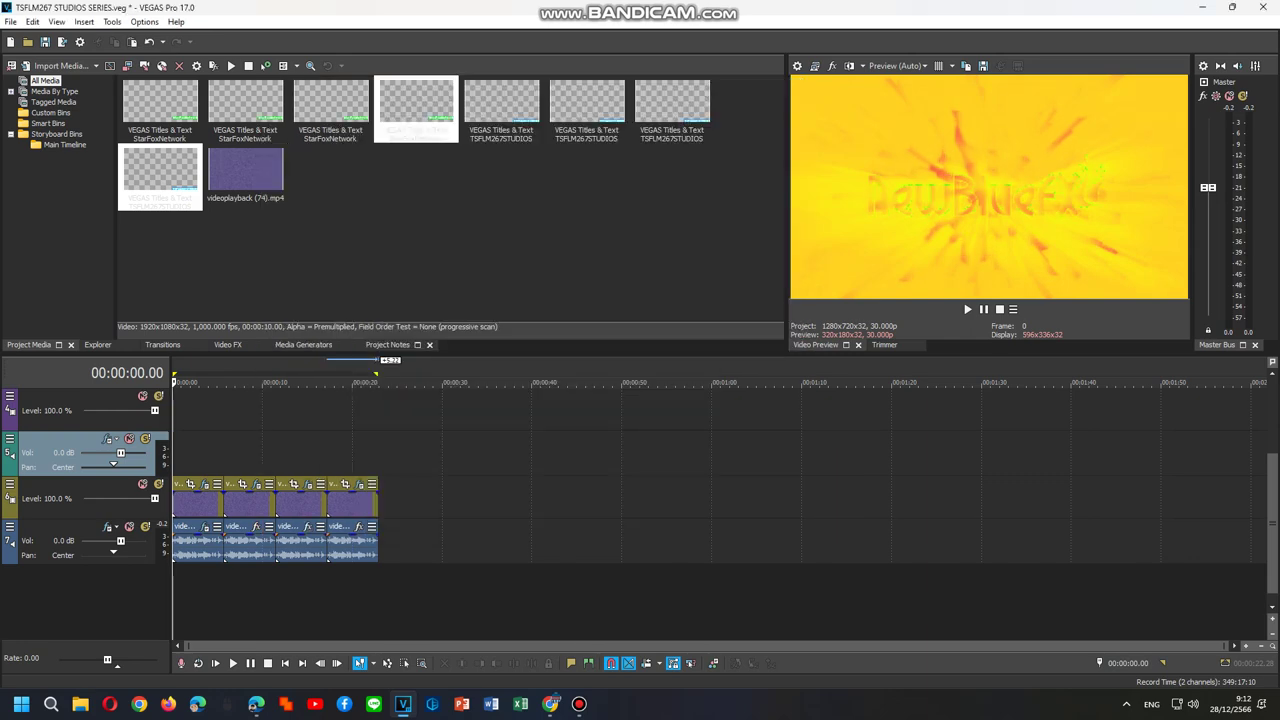
Open the second clip's video effects and examine its Wiggle, Neon Lights, Light Rays and Gradient Map settings.
left_click(224, 500)
right_click(238, 498)
left_click(281, 242)
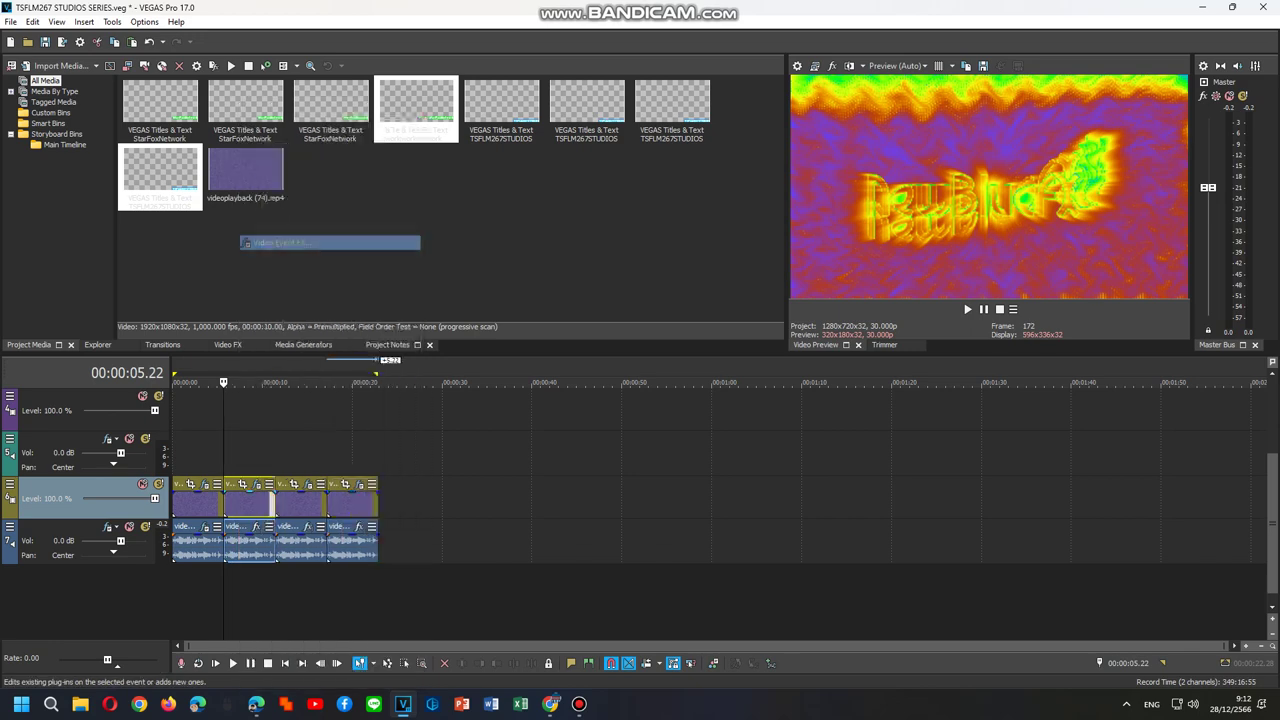
left_click(327, 126)
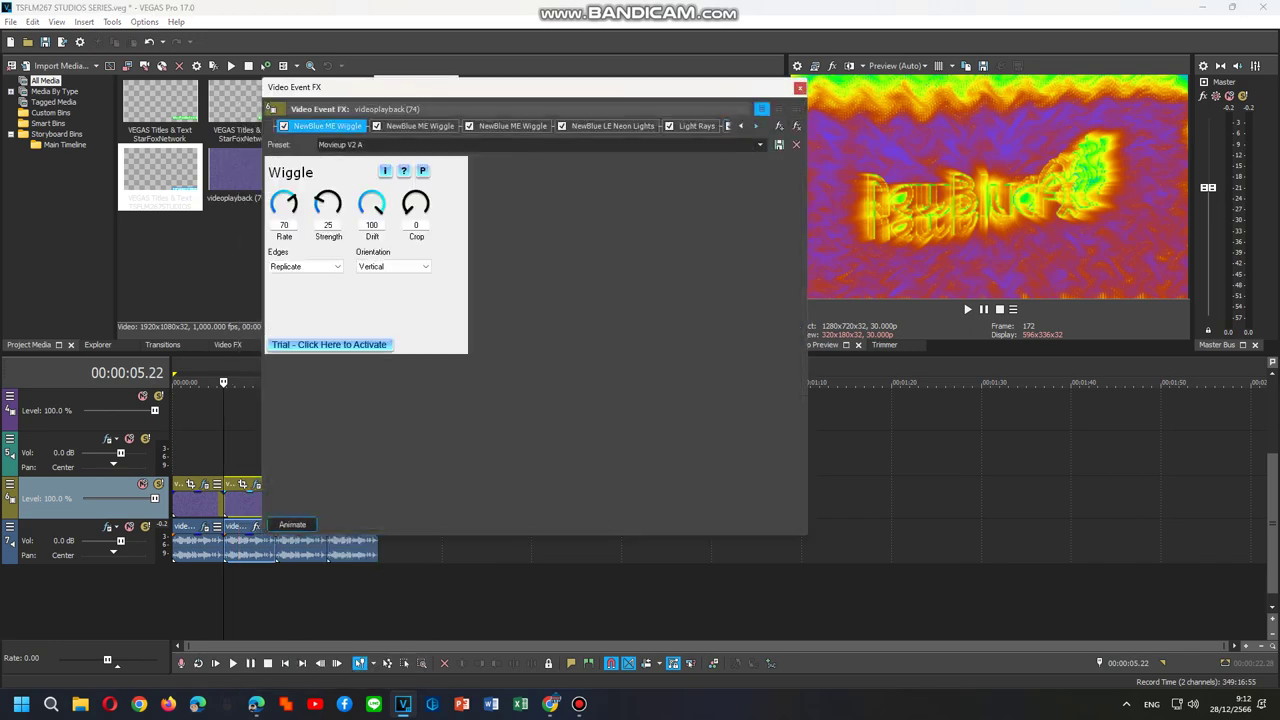
left_click(741, 126)
left_click(741, 126)
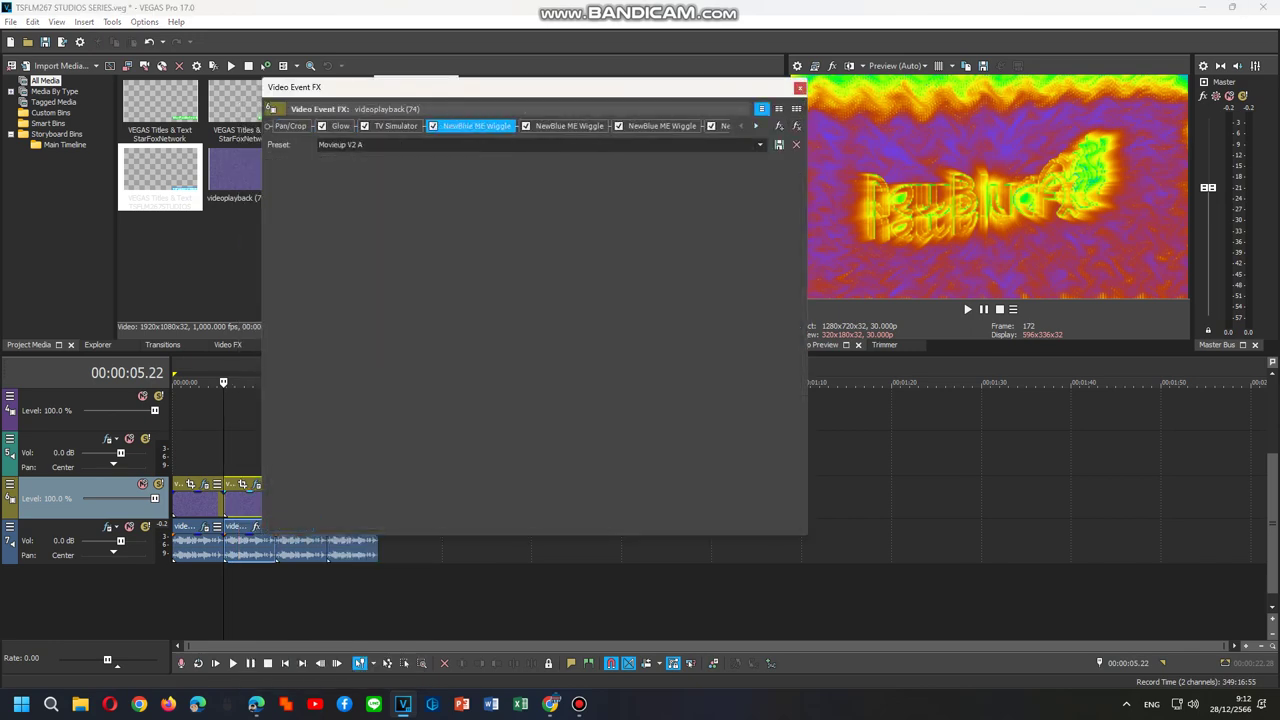
left_click(569, 126)
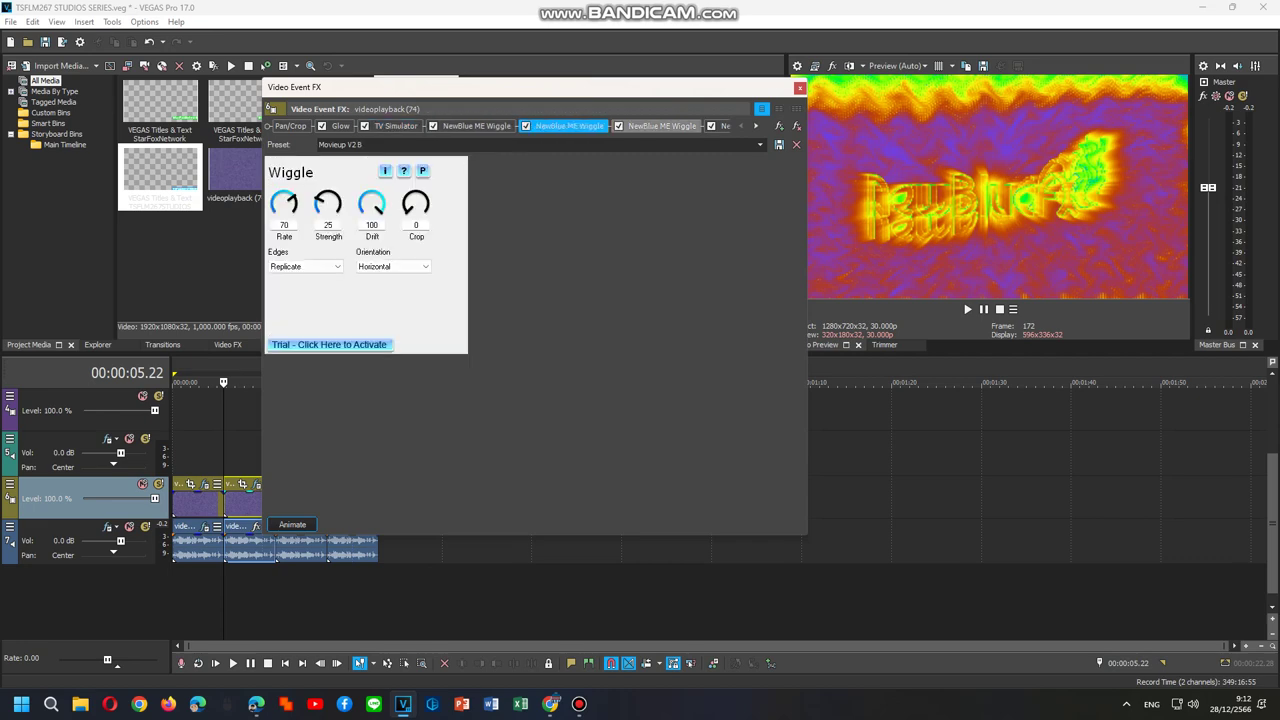
left_click(661, 126)
left_click(756, 126)
left_click(756, 126)
left_click(756, 126)
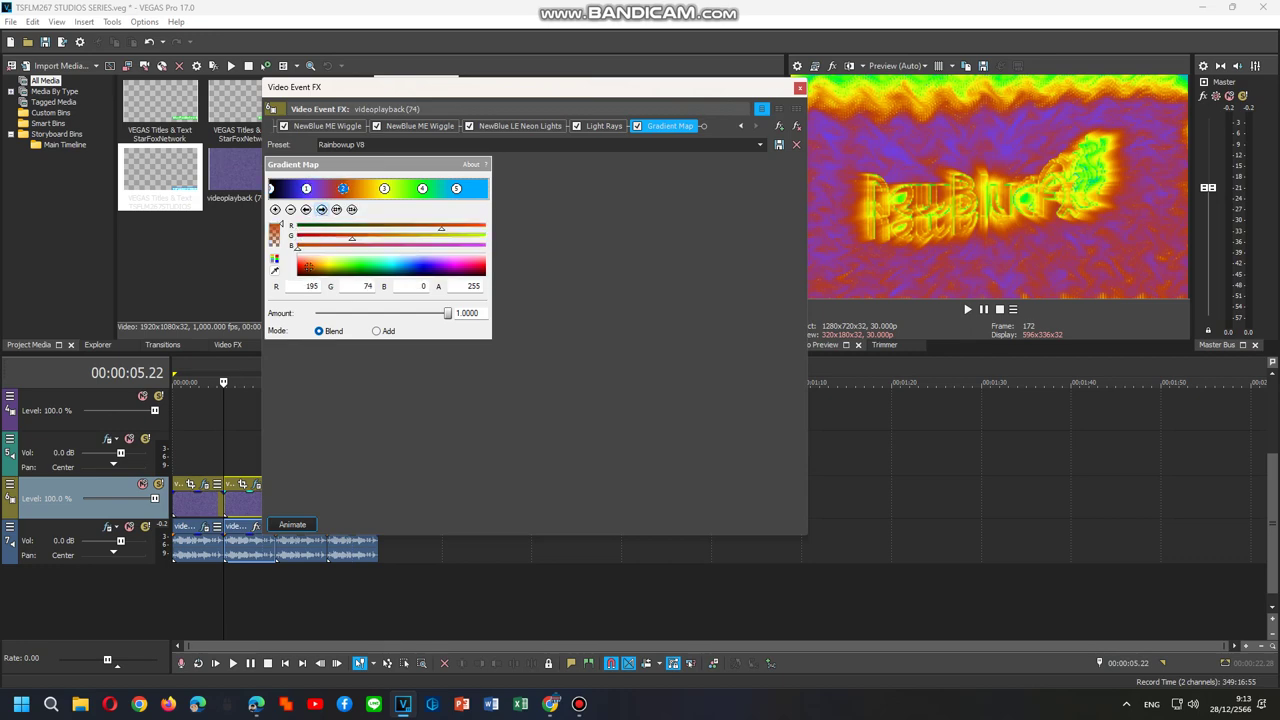
Recheck the first clip's video effects, including Gradient Map, Wiggle and both light ray effects, and close the window.
right_click(206, 505)
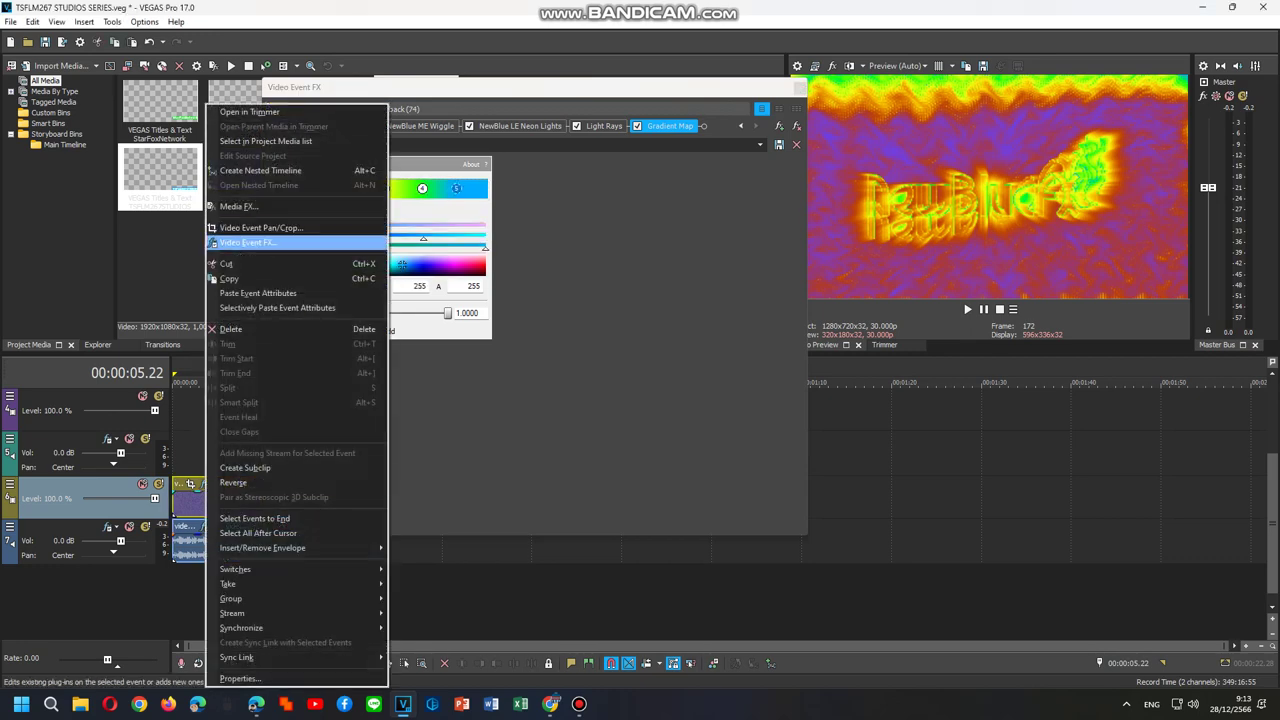
left_click(250, 243)
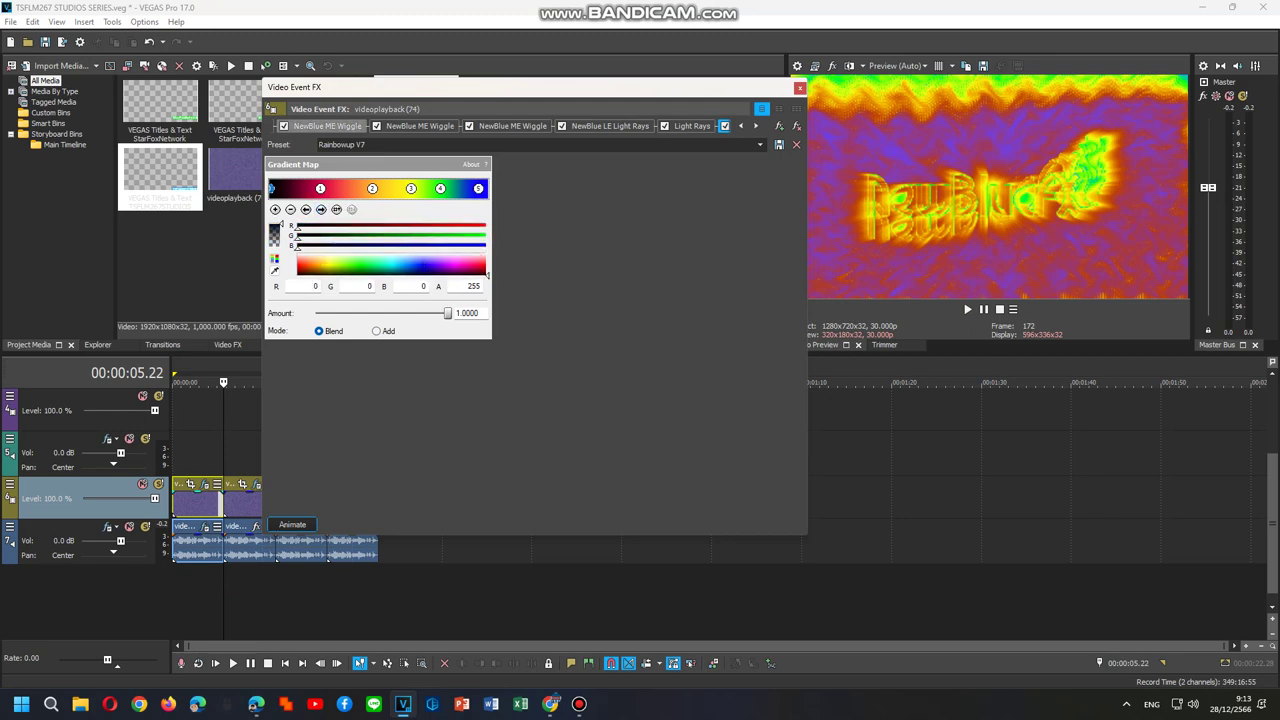
left_click(512, 126)
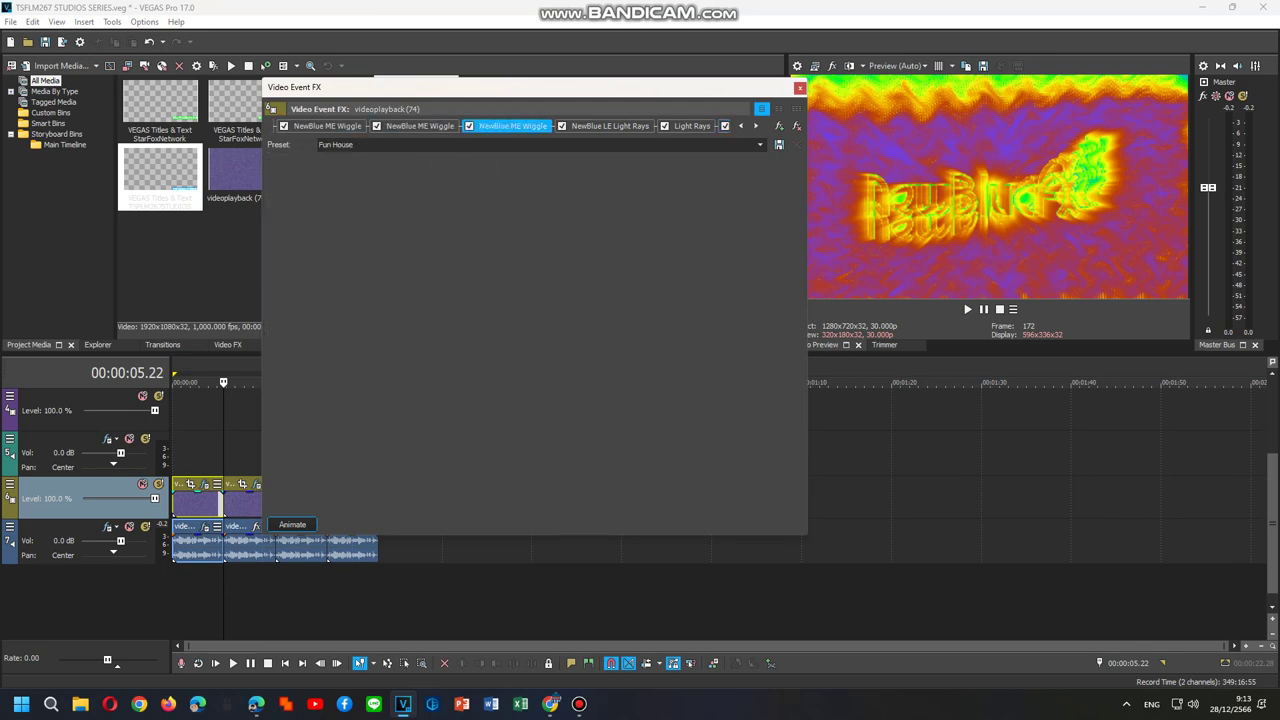
left_click(610, 126)
left_click(691, 126)
left_click(799, 88)
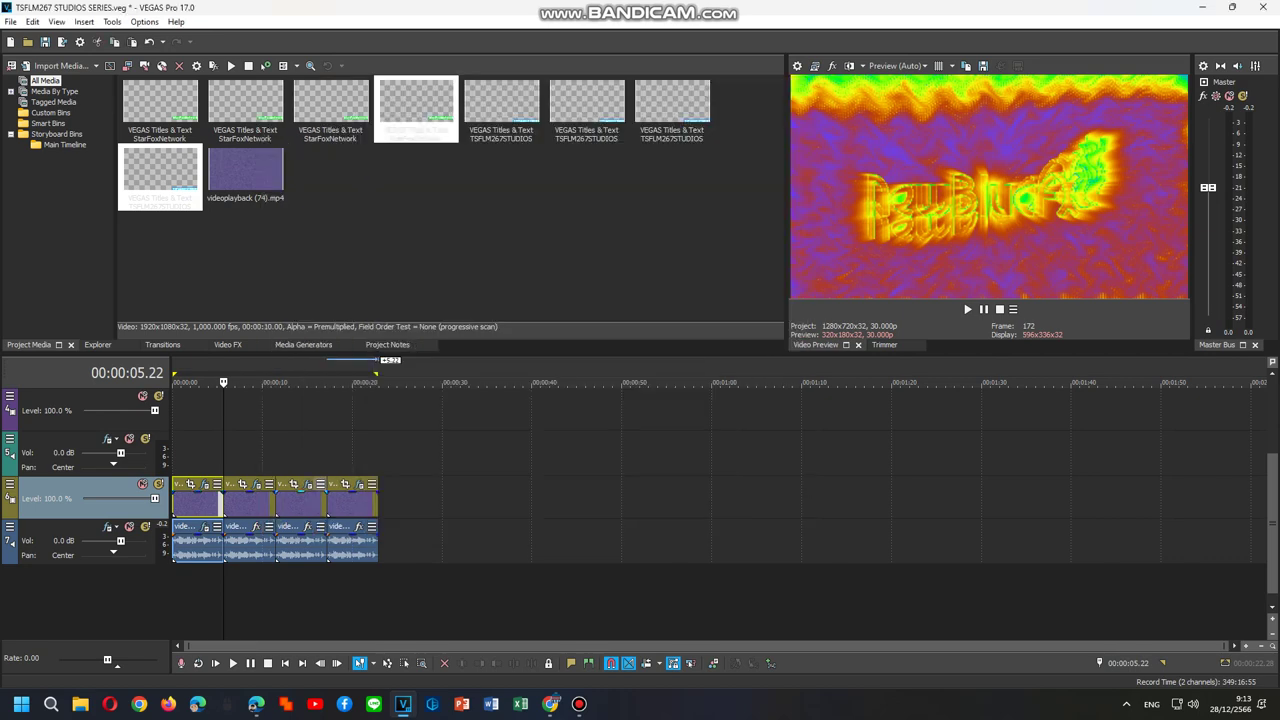
Examine the third clip's video effect chain, including its Wiggle settings, and close the window.
right_click(305, 500)
left_click(370, 241)
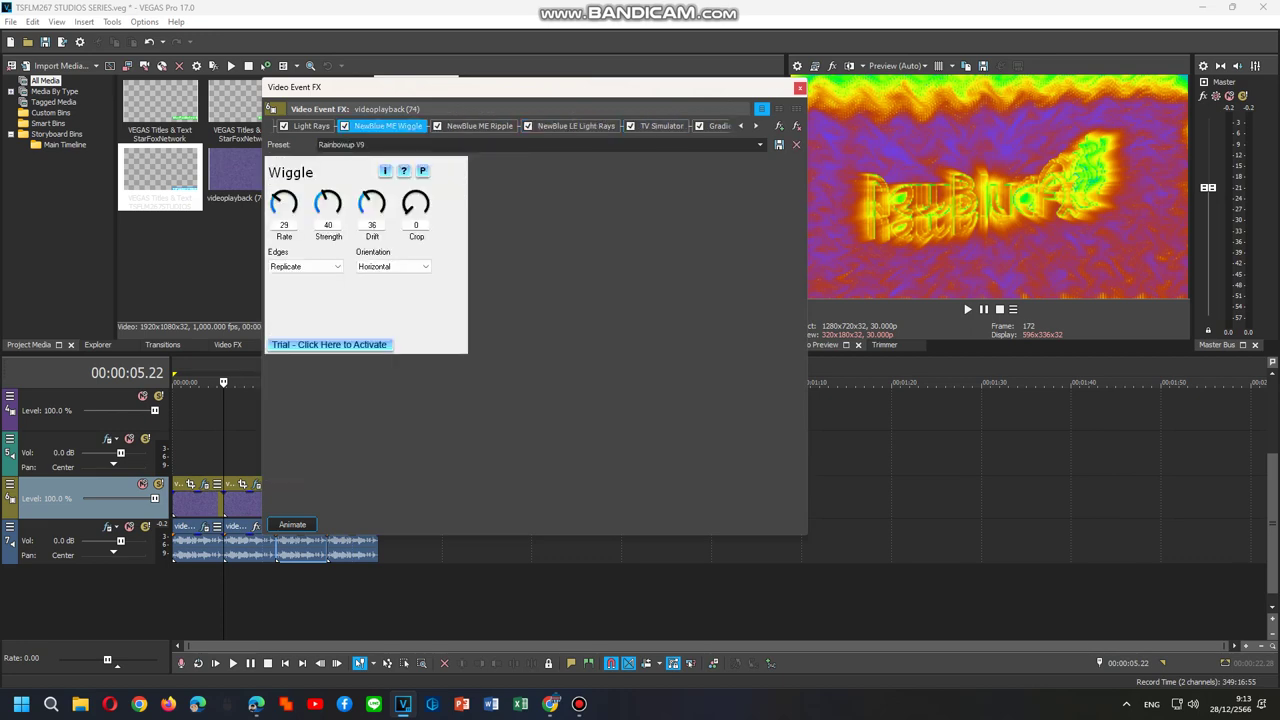
left_click(799, 87)
Examine the fourth clip's video effects, stepping through the color points of its Gradient Map, and close the window.
right_click(357, 503)
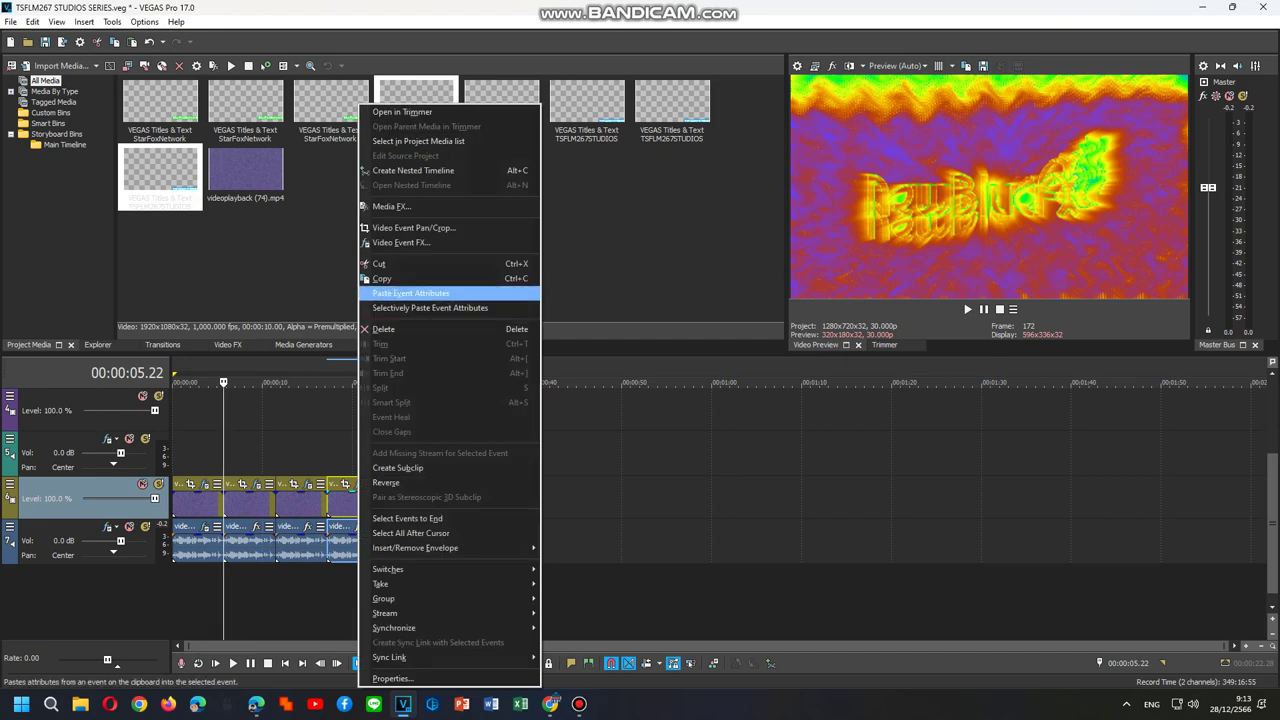
left_click(408, 243)
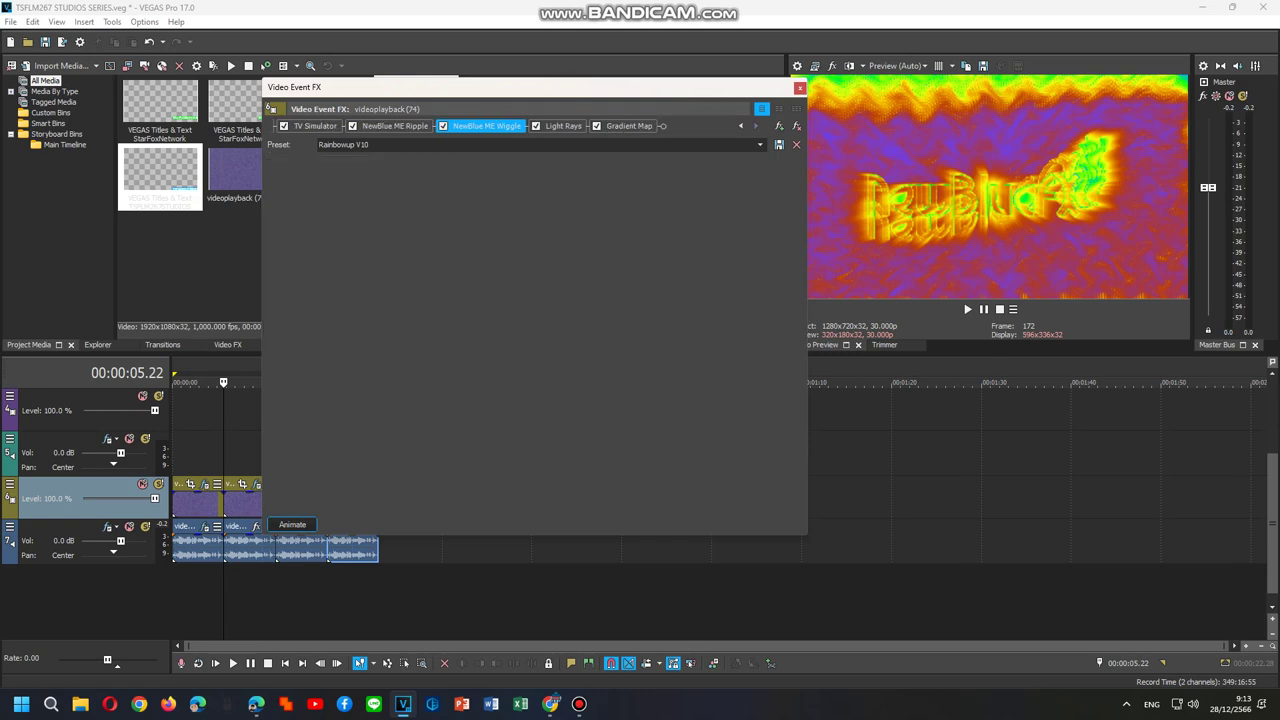
left_click(322, 209)
left_click(322, 209)
left_click(322, 209)
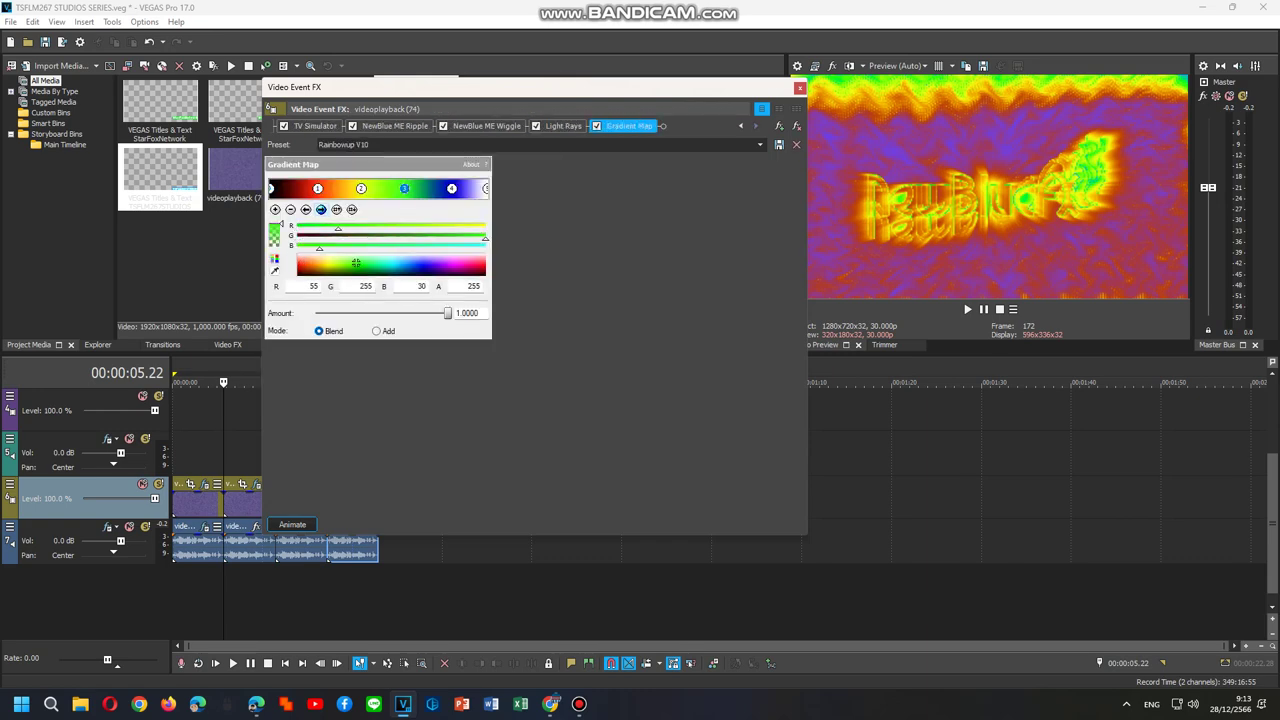
left_click(322, 208)
left_click(322, 209)
left_click(799, 88)
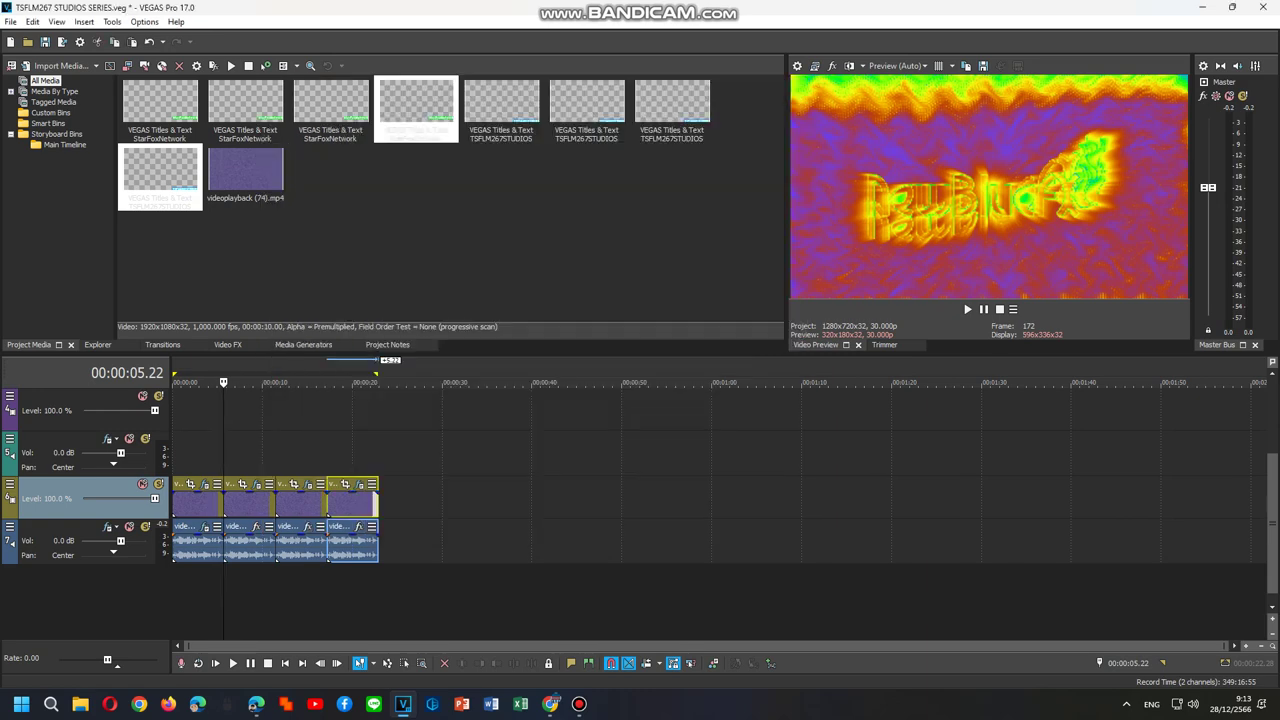
Add the Movieup V2 effect package to the second clip's audio.
right_click(261, 545)
left_click(310, 257)
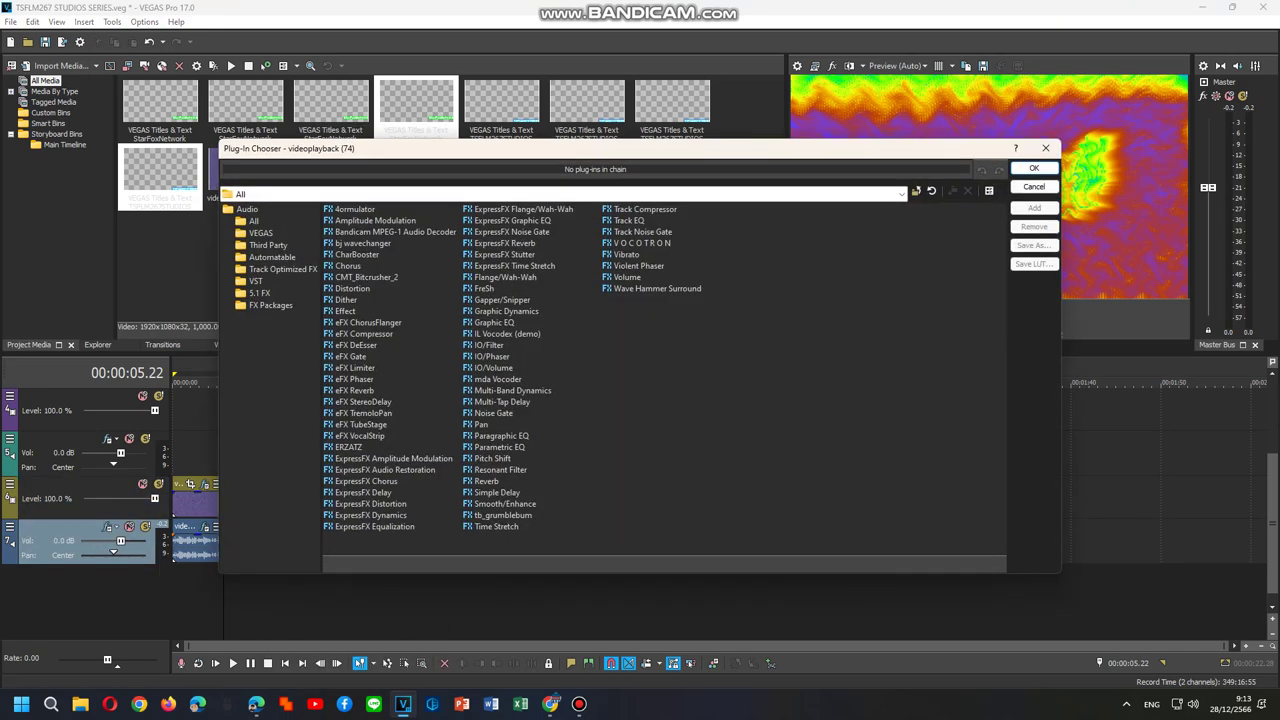
left_click(271, 305)
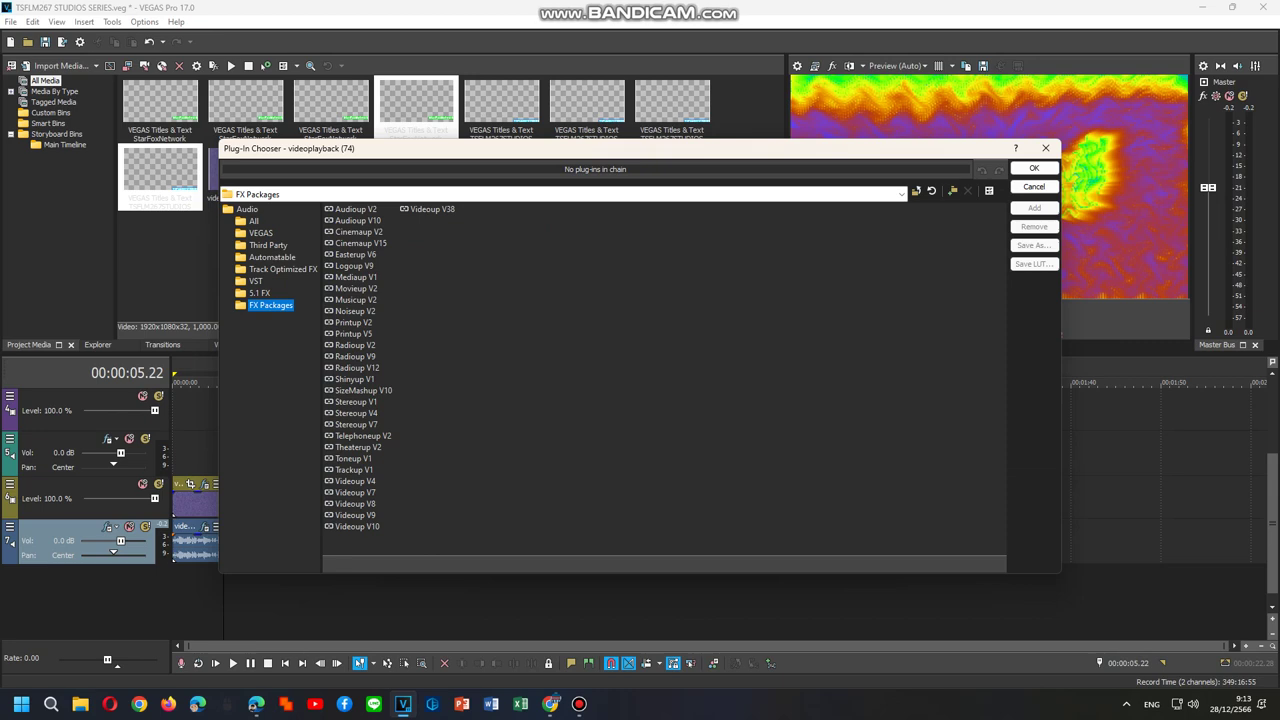
left_click(356, 289)
double_click(356, 288)
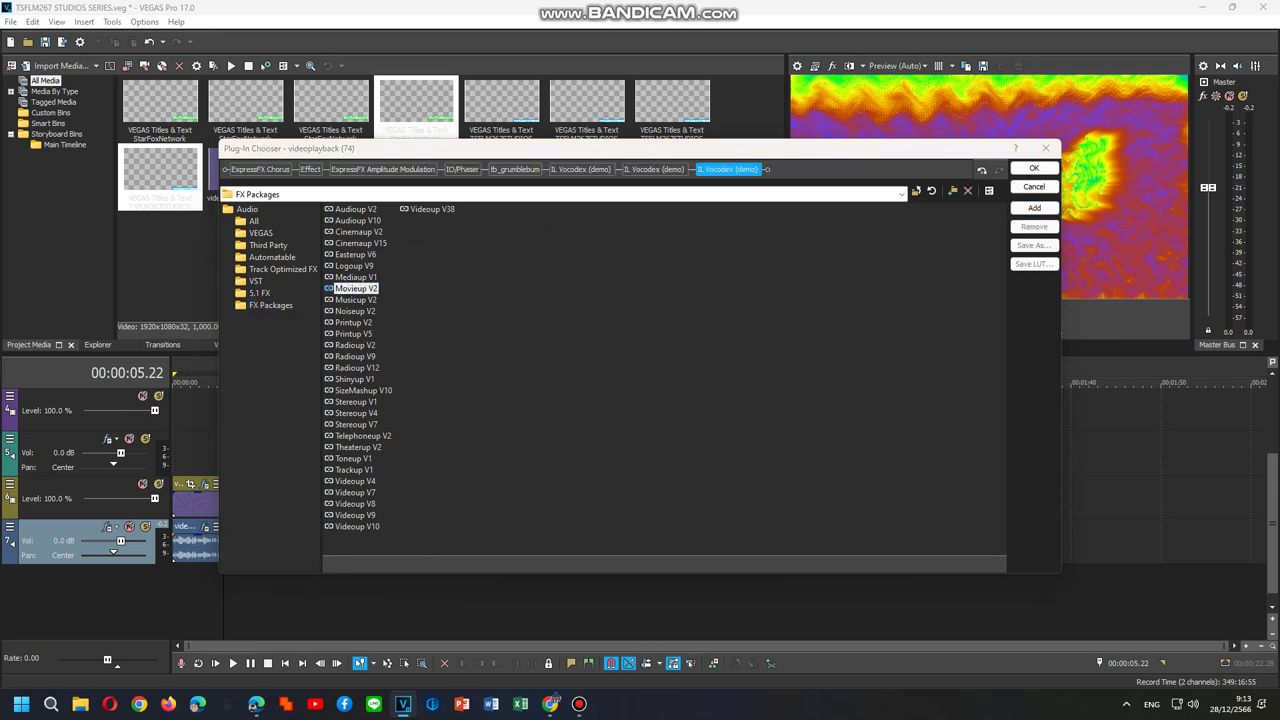
left_click(1033, 168)
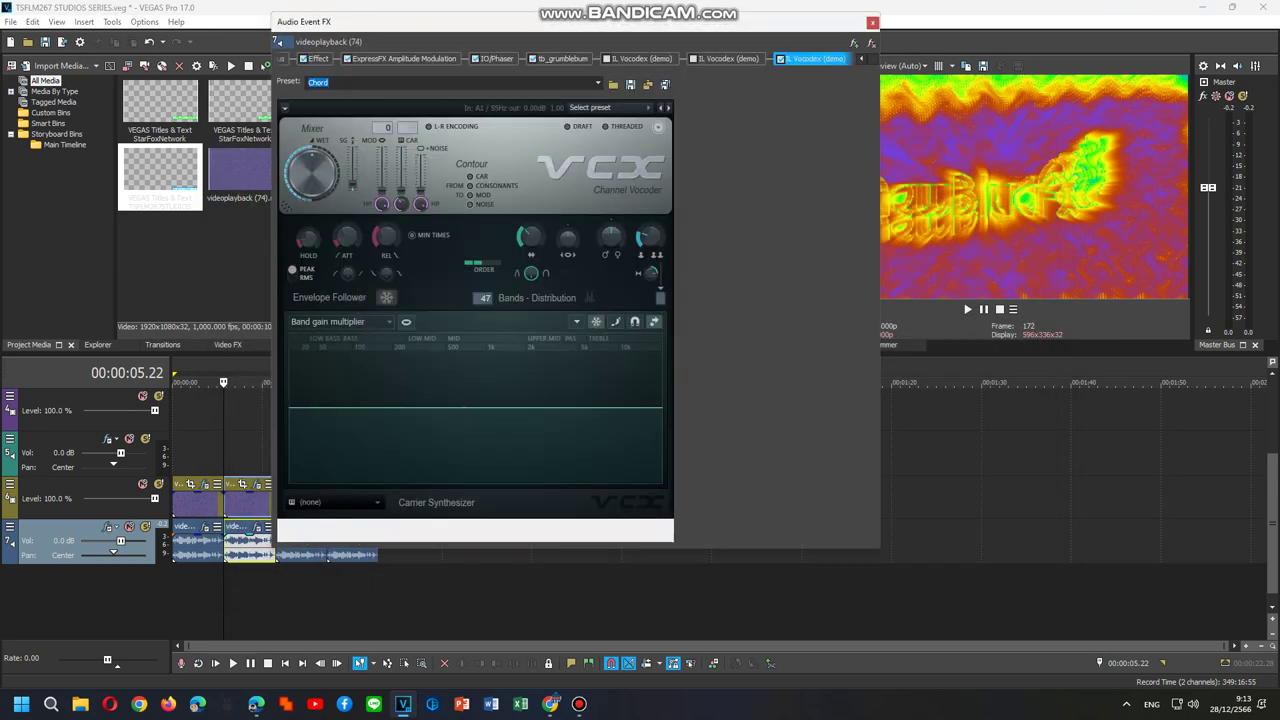
In the second clip's last IL Vocodex, set the carrier to Organ with chord notes selected and raise the band width to maximum.
left_click(335, 502)
left_click(433, 541)
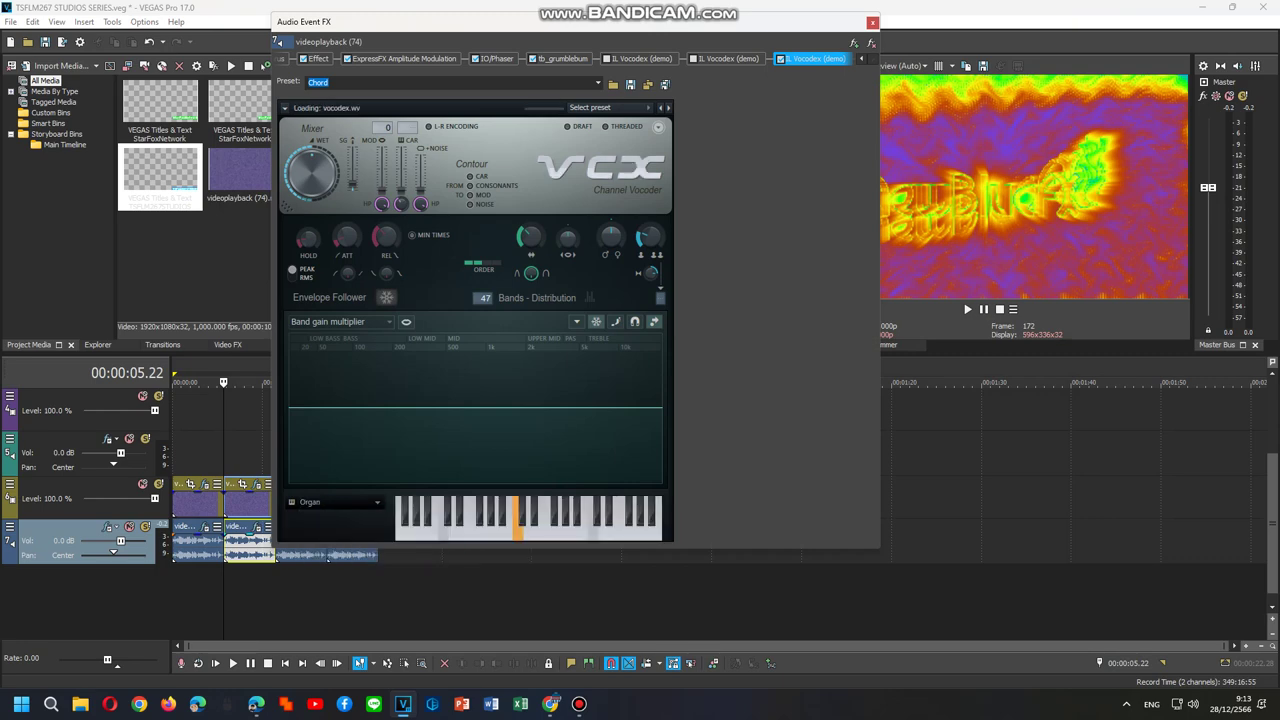
left_click_drag(531, 237, 531, 229)
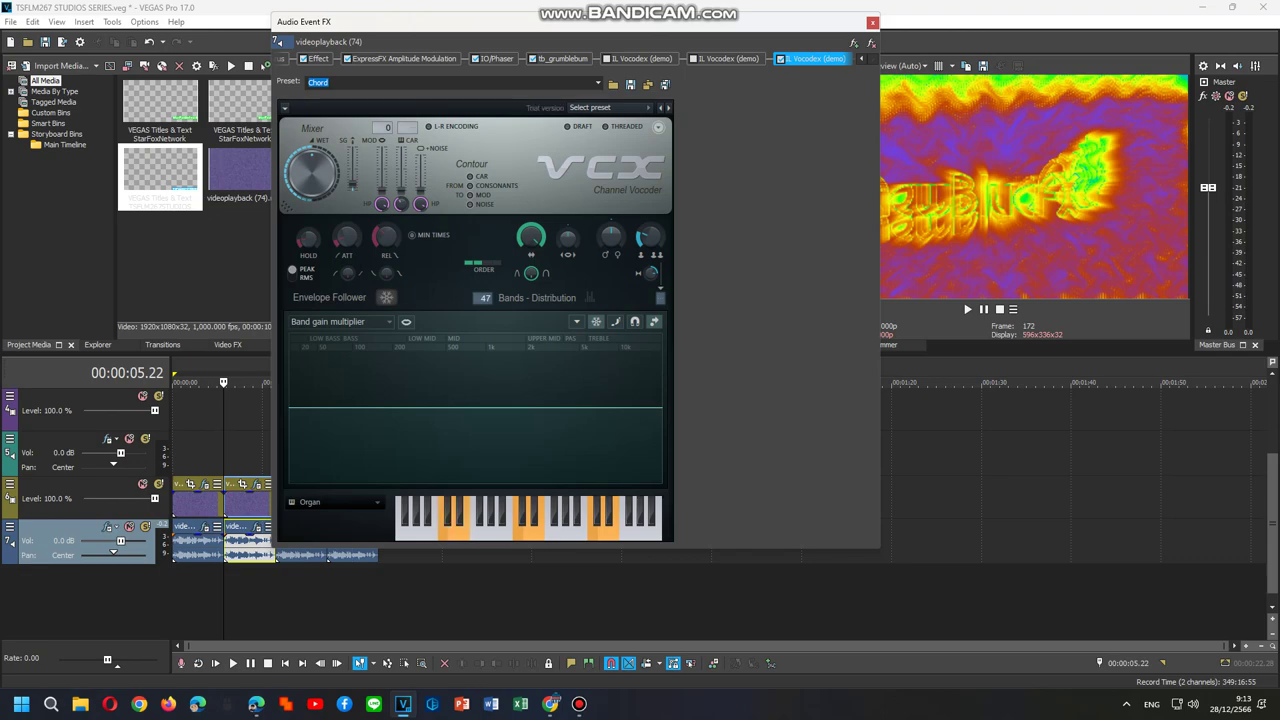
Switch the second clip's last IL Vocodex carrier to Harsh while previewing the sound, replay the clip, and close the effects window.
key("space")
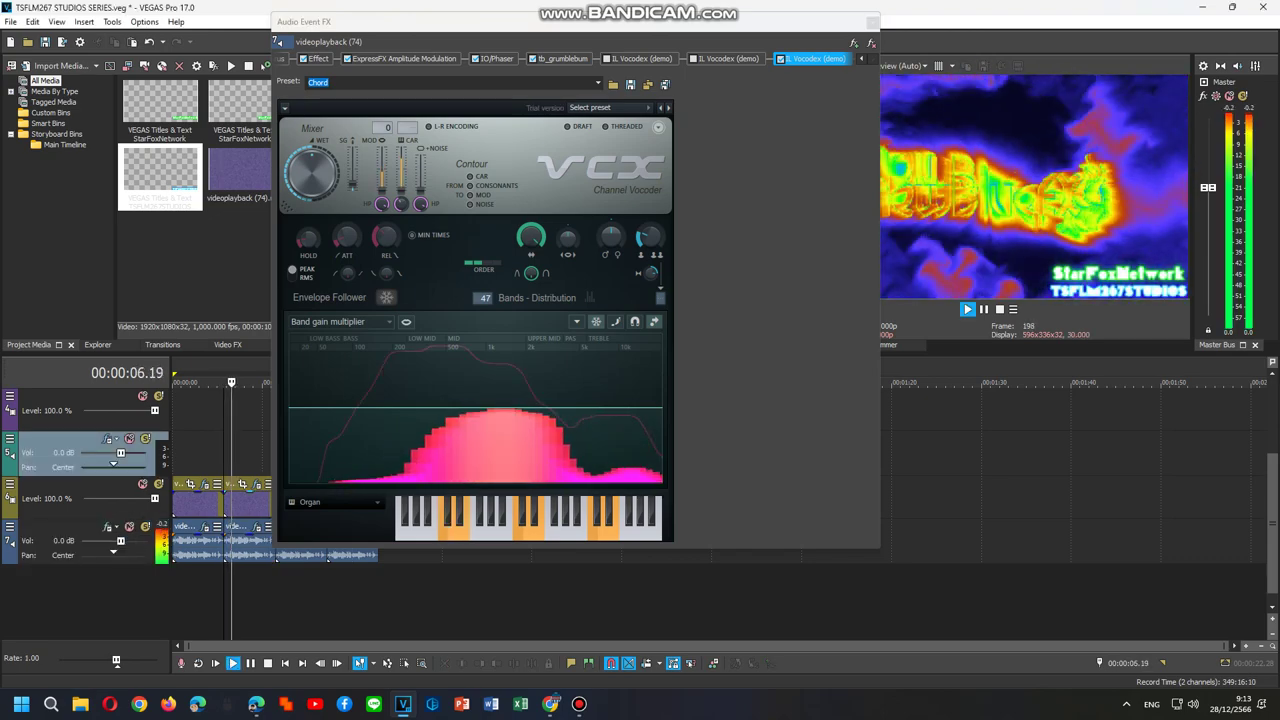
left_click(335, 502)
left_click(391, 566)
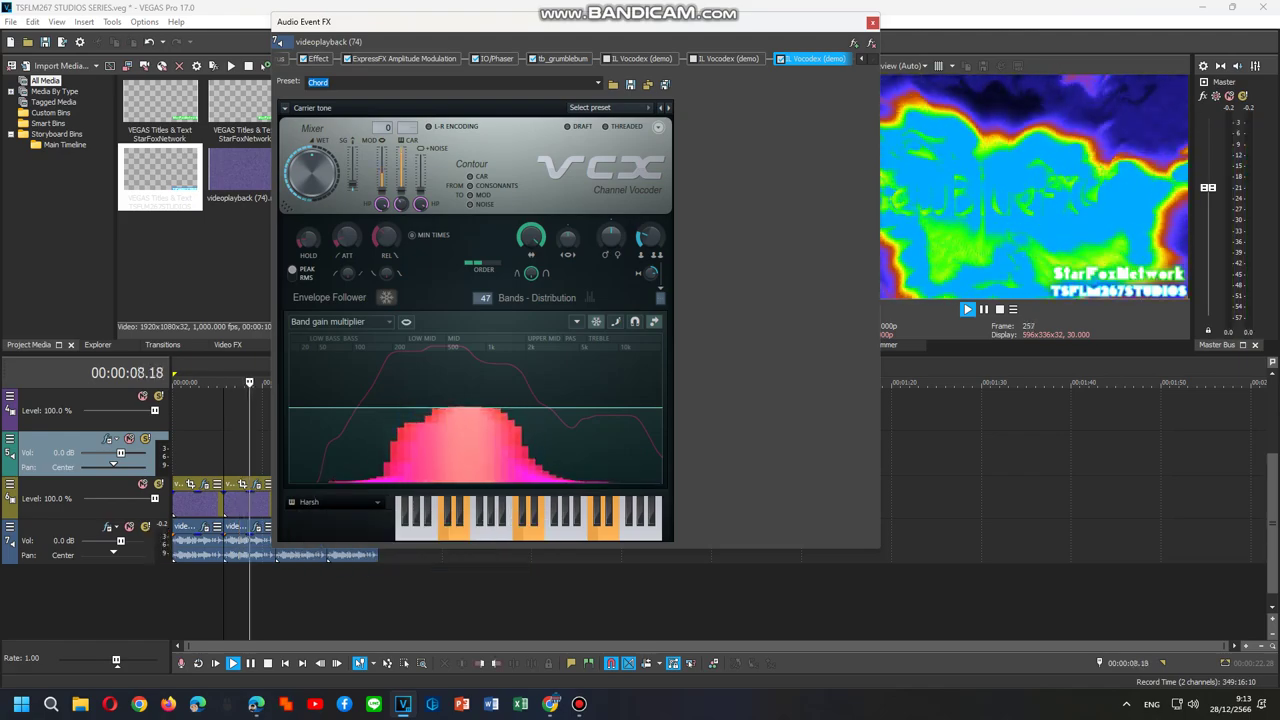
key("space")
key("space")
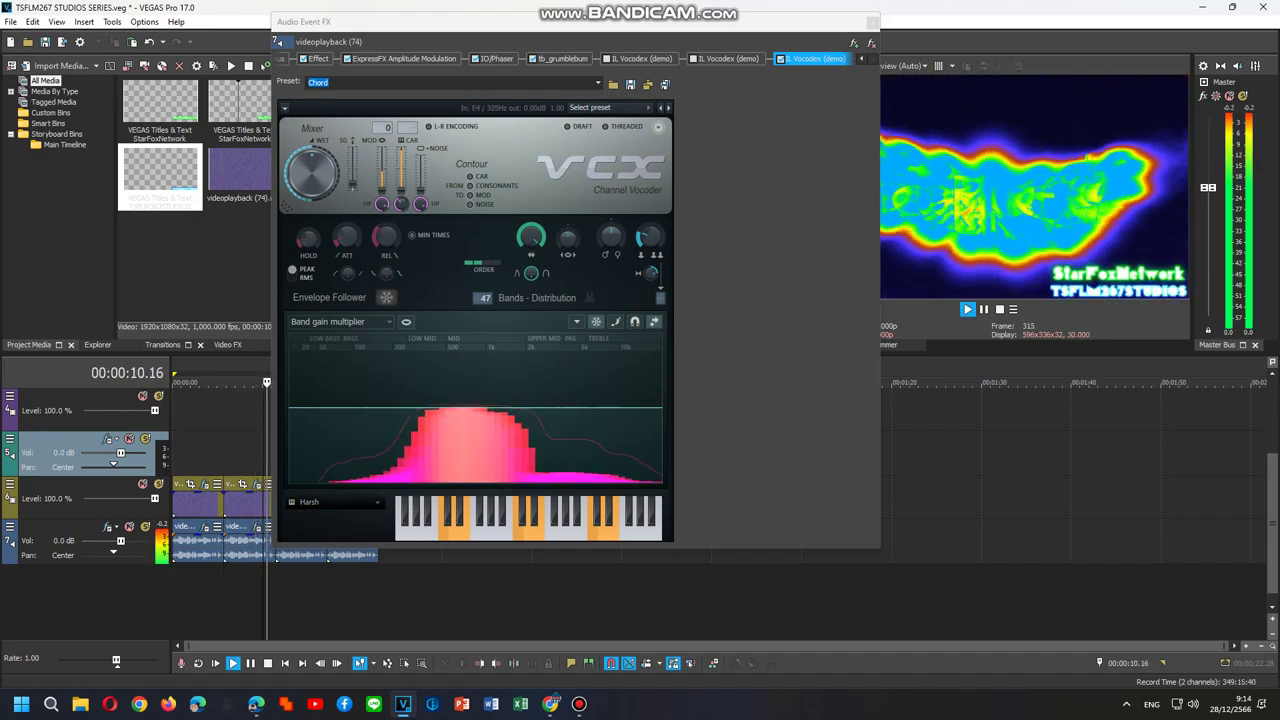
key("alt+F4")
key("space")
Add the Radioup V9 effect package to the third clip's audio.
left_click(272, 547)
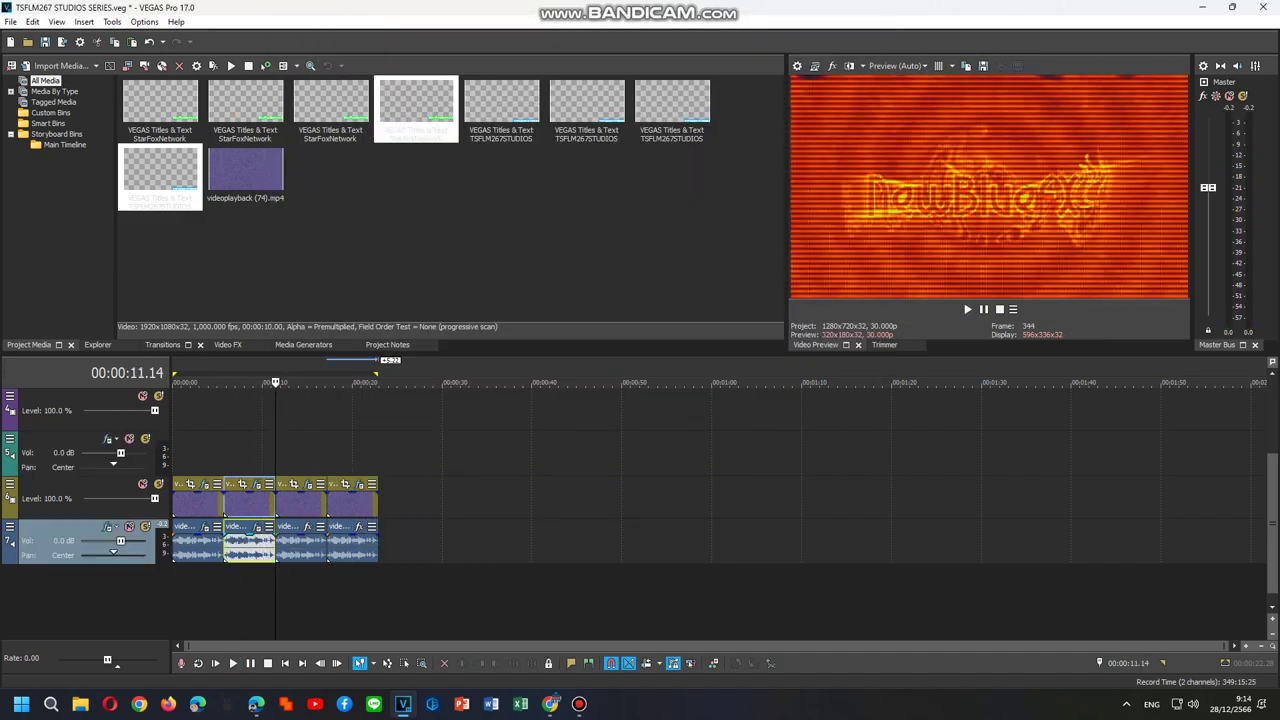
right_click(303, 547)
left_click(345, 258)
left_click(307, 526)
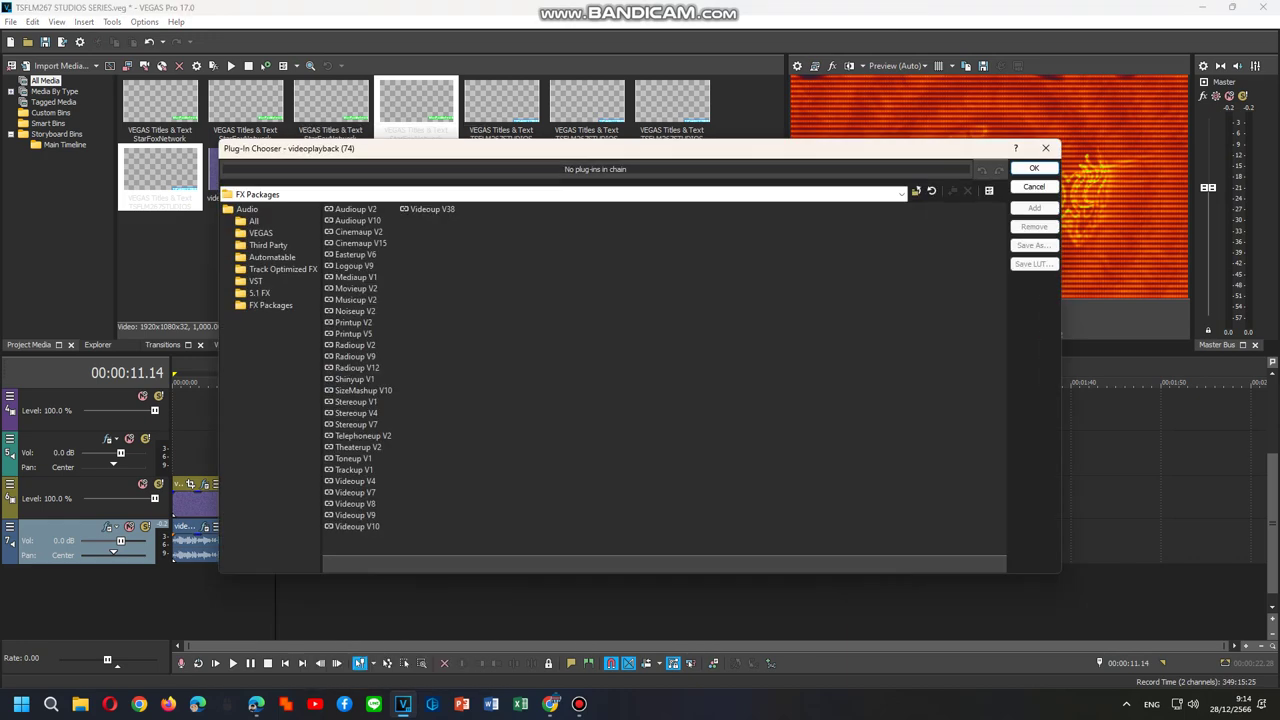
left_click(355, 357)
left_click(1034, 208)
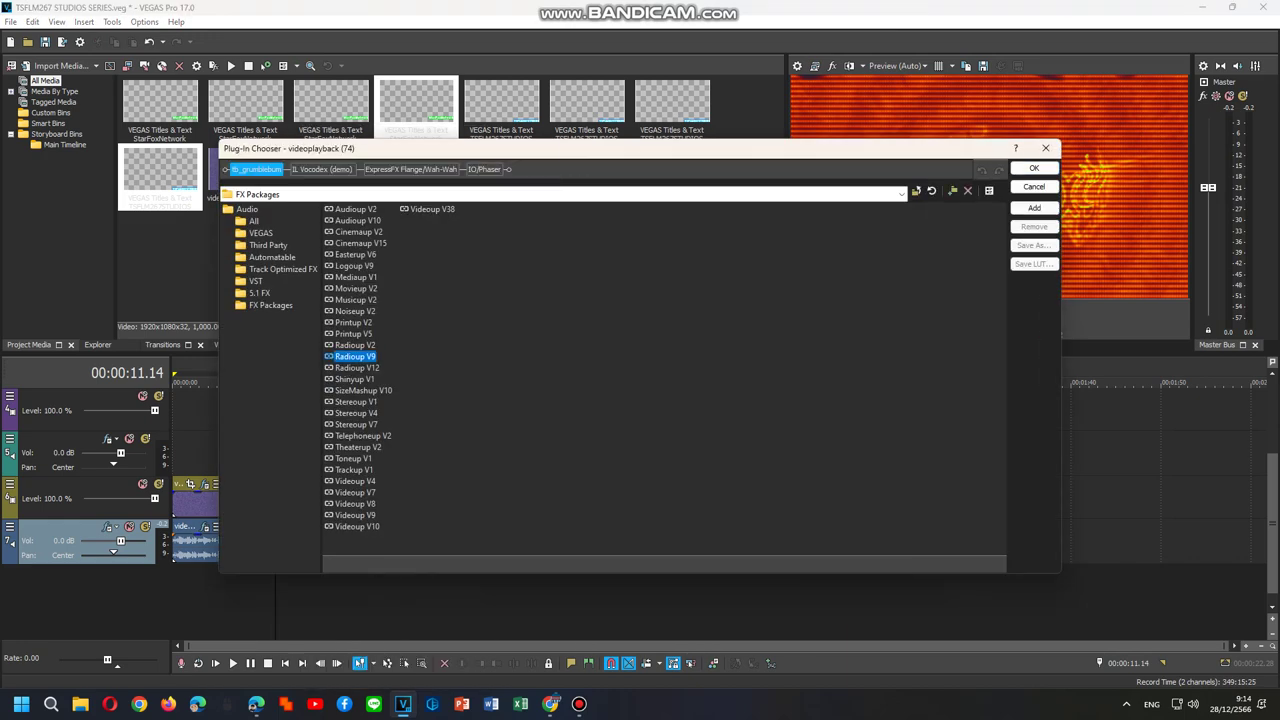
left_click(1034, 168)
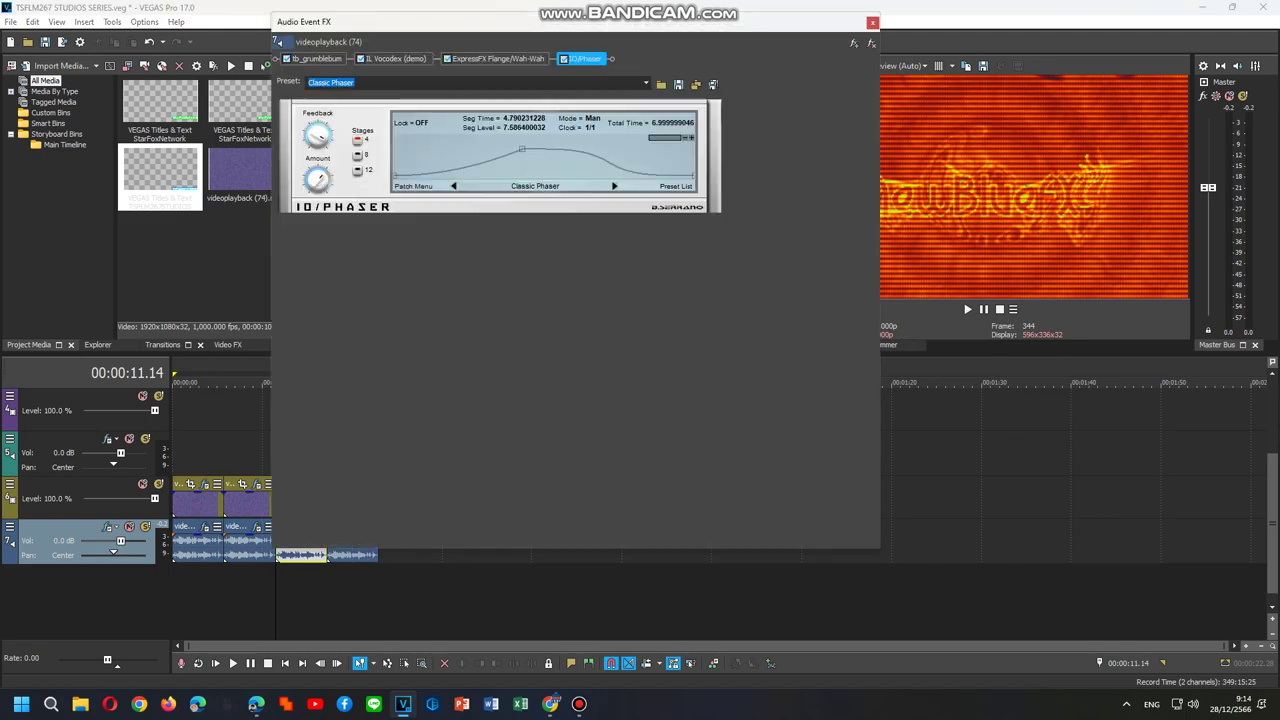
Load the Clearer preset in the third clip's IL Vocodex, maximize the band width, and choose the Organ carrier with the upper-octave notes selected.
left_click(395, 58)
left_click(608, 107)
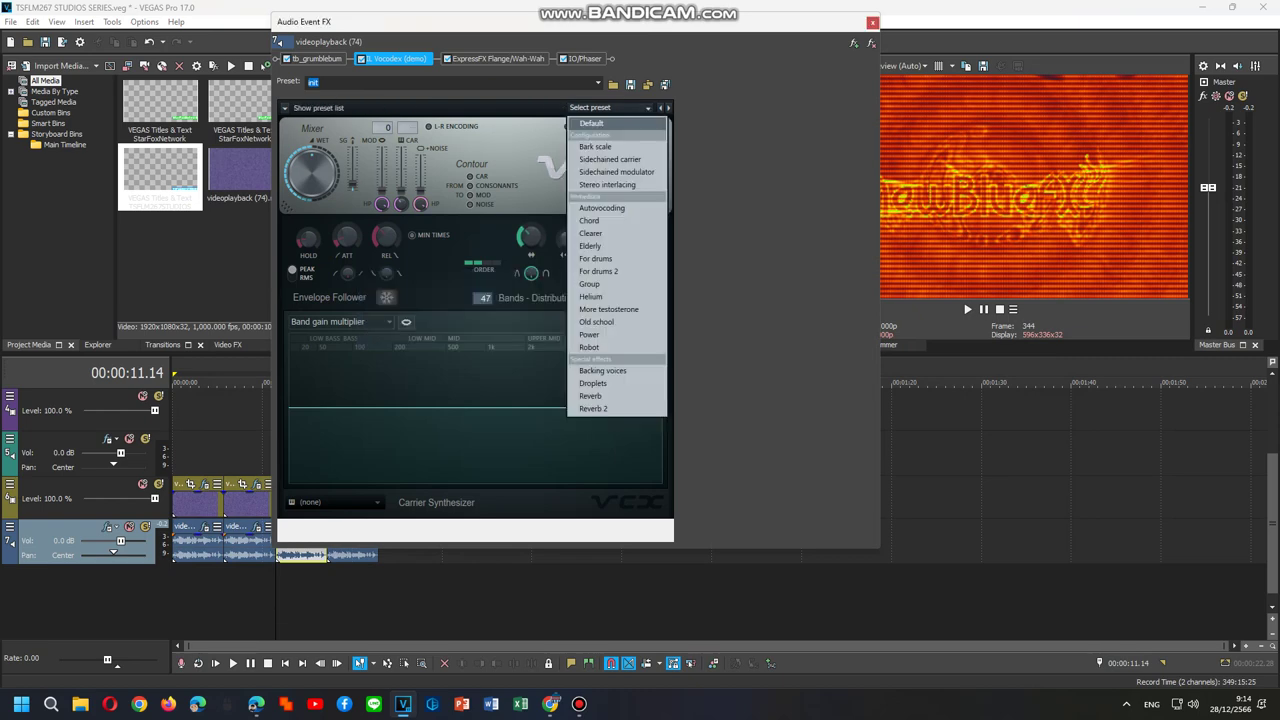
left_click(590, 233)
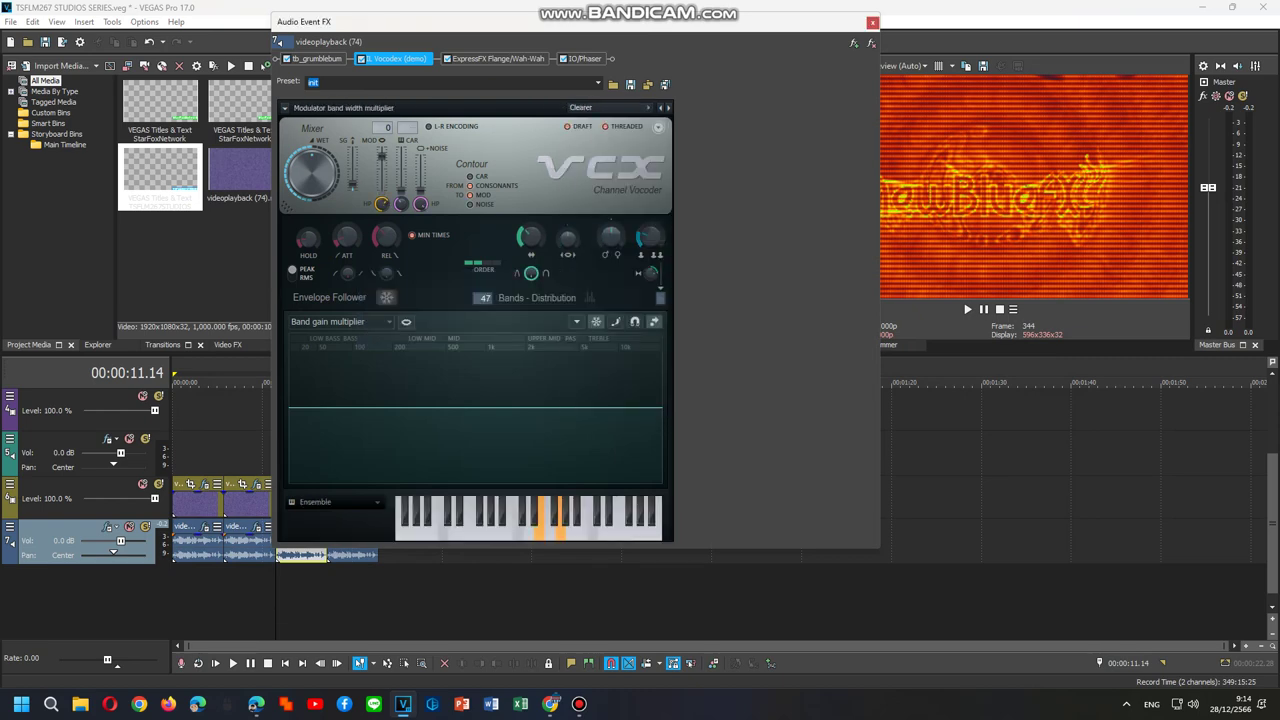
left_click(330, 502)
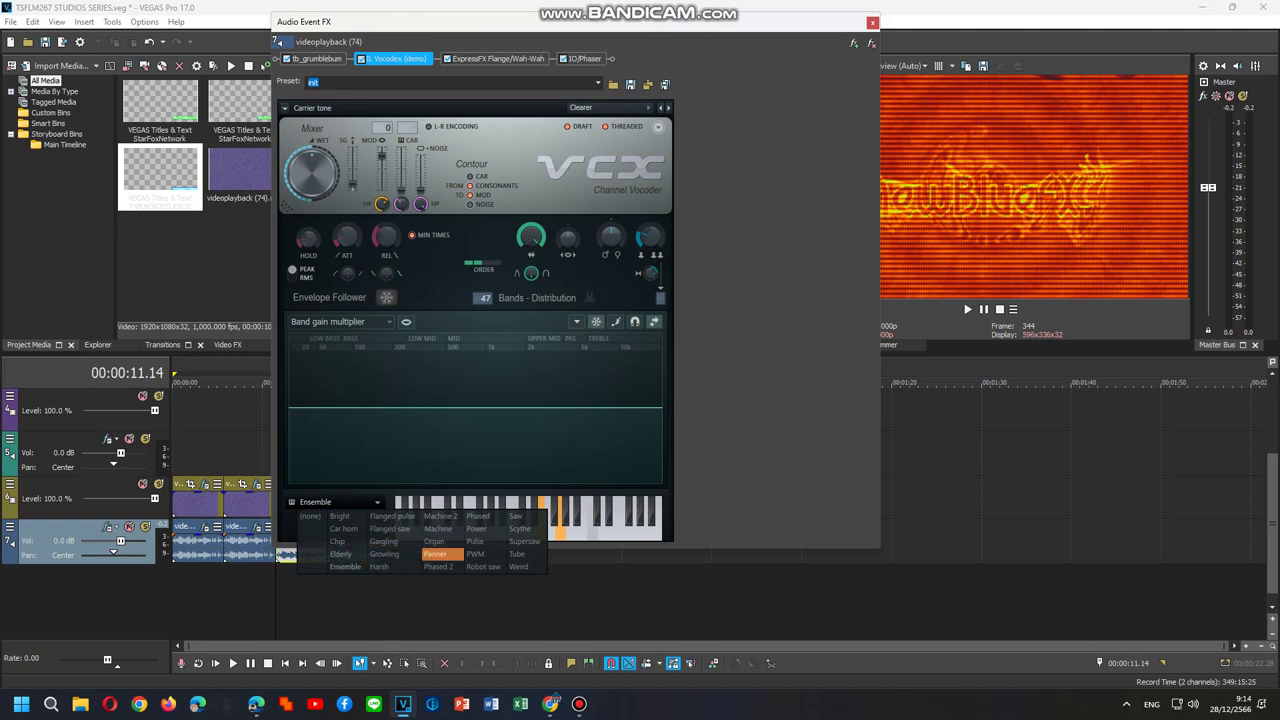
left_click(434, 541)
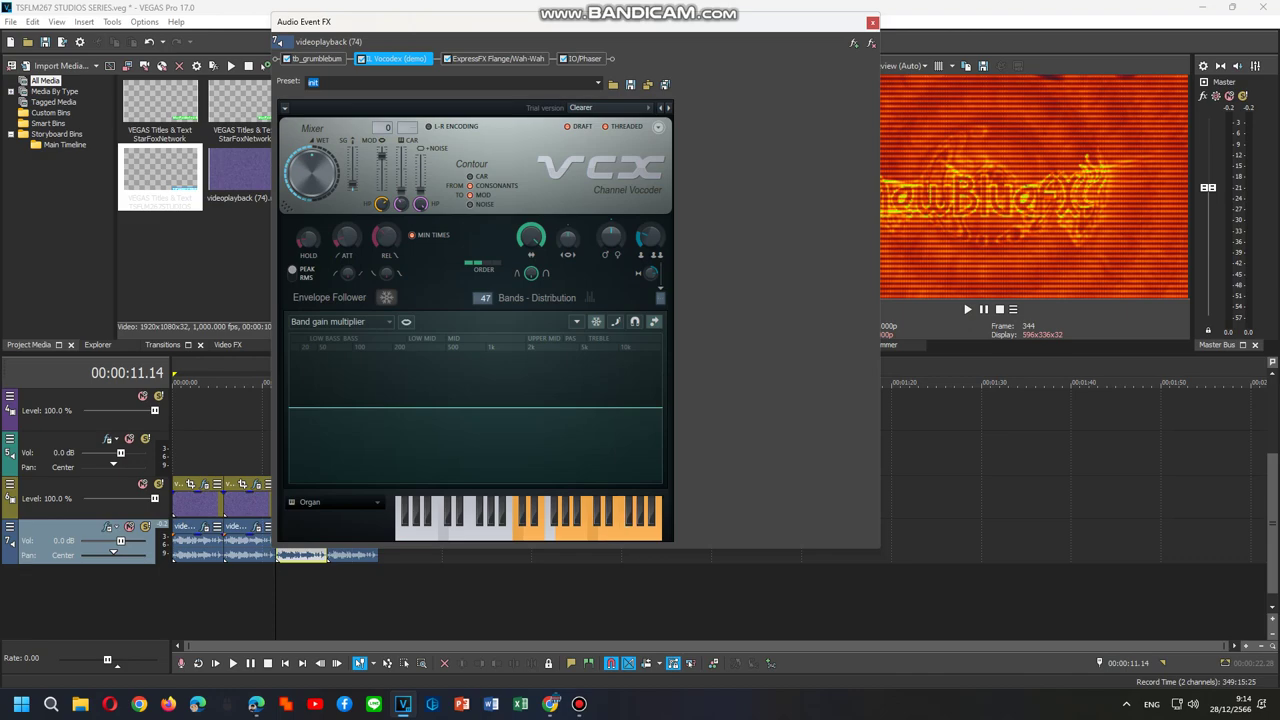
Play the third clip and try the Ensemble, Phased, Power and Machine carriers in its IL Vocodex.
left_click(233, 663)
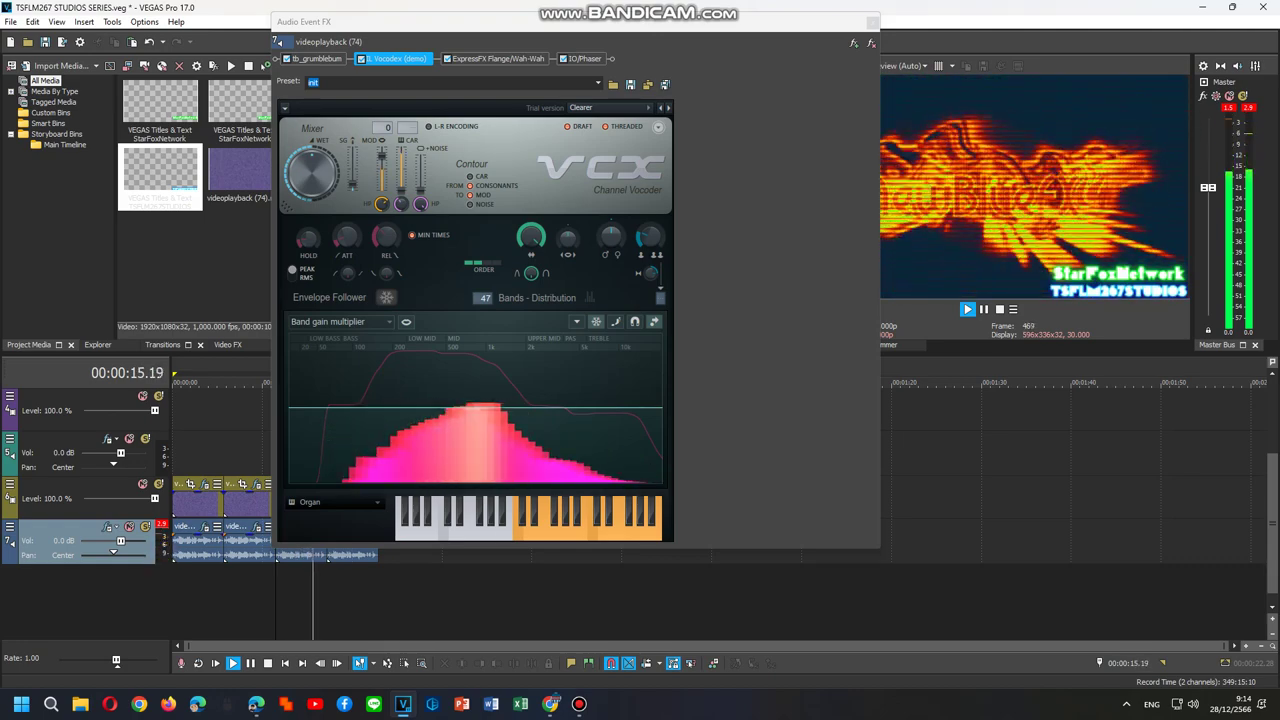
left_click(377, 502)
left_click(344, 567)
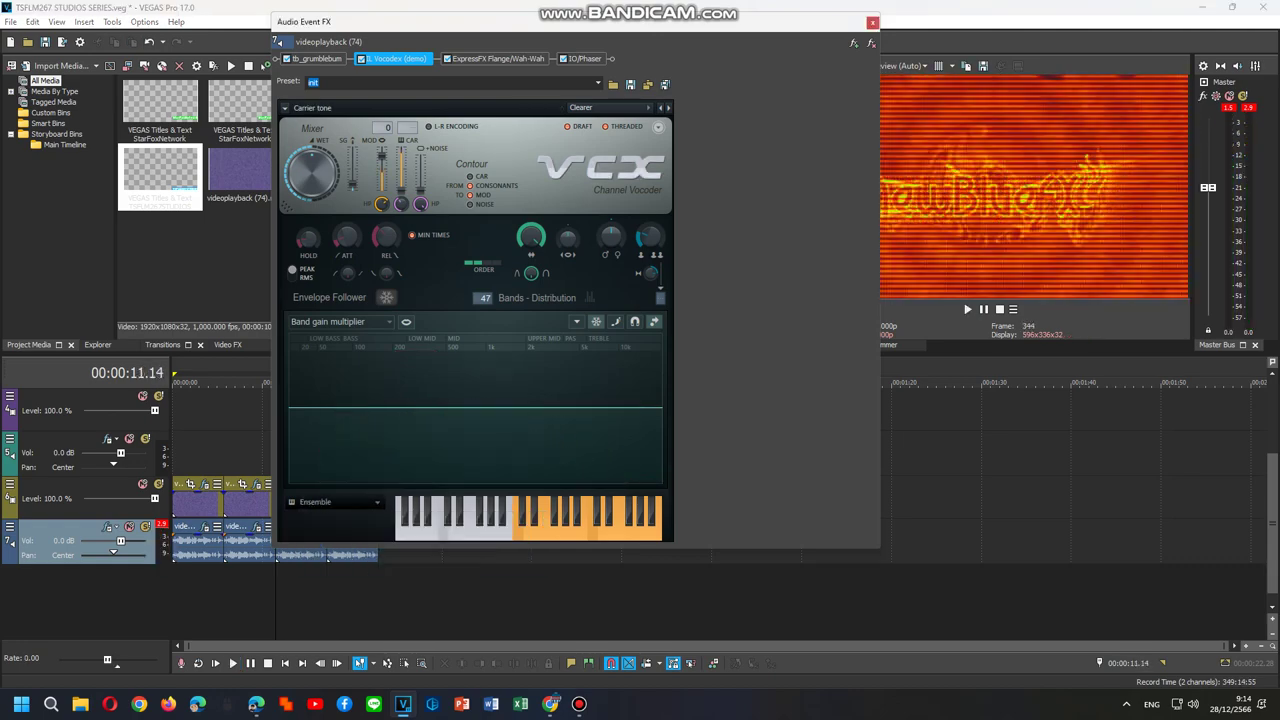
left_click(233, 663)
left_click(360, 502)
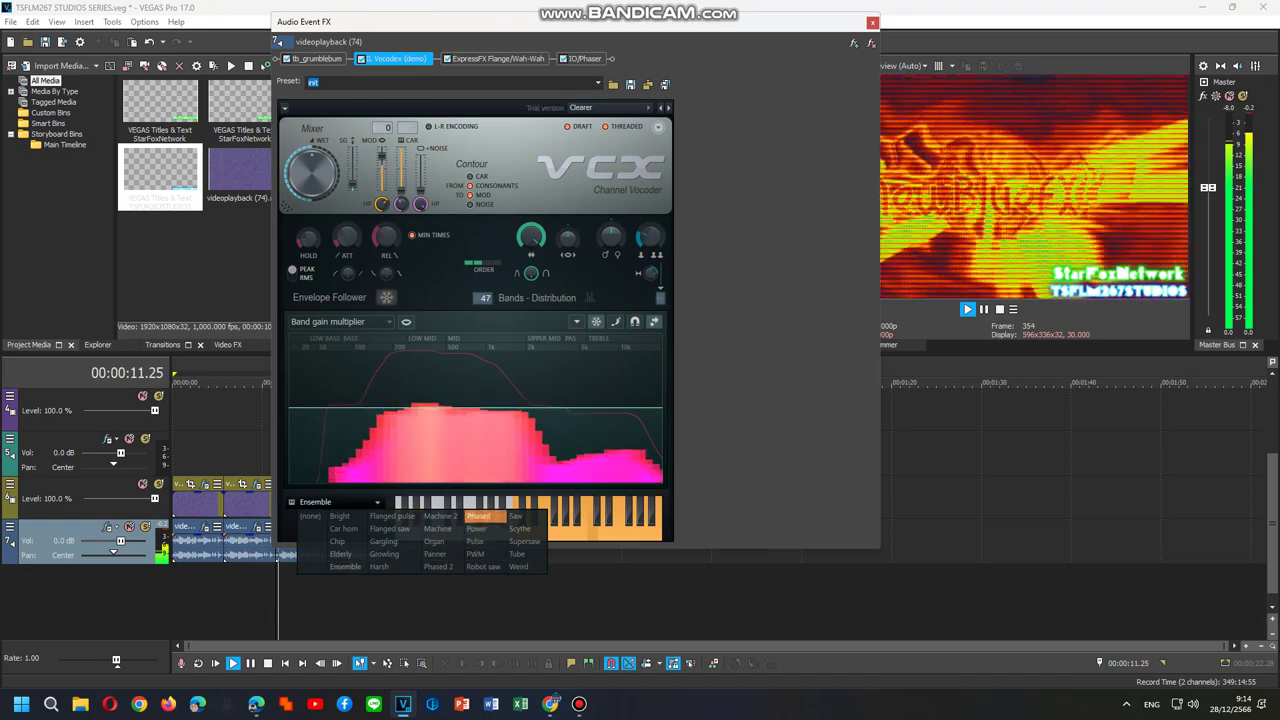
left_click(478, 516)
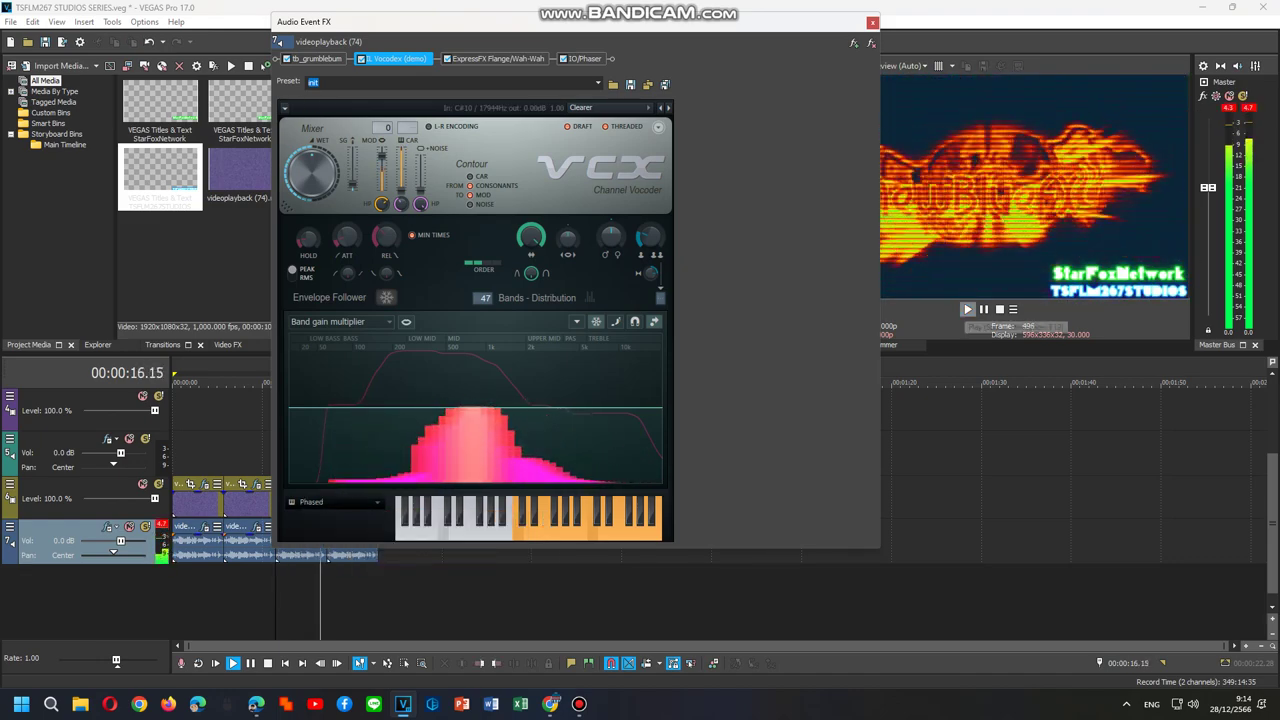
left_click(340, 502)
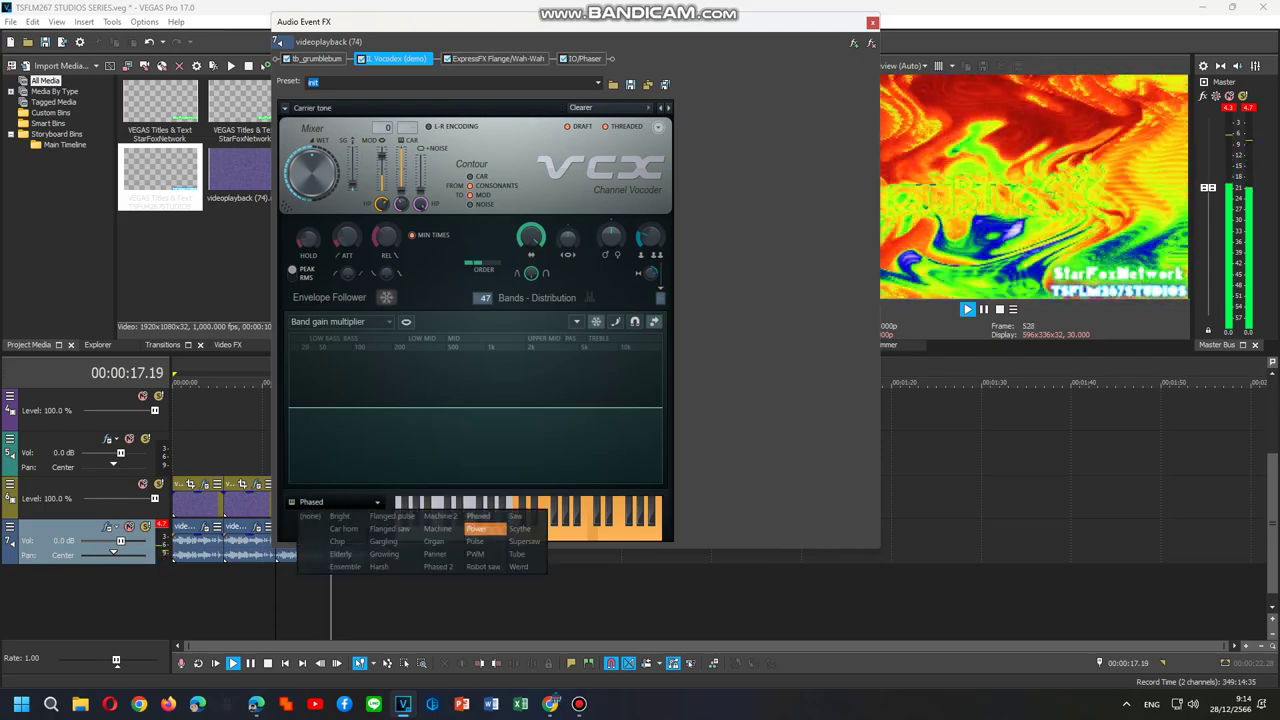
left_click(476, 528)
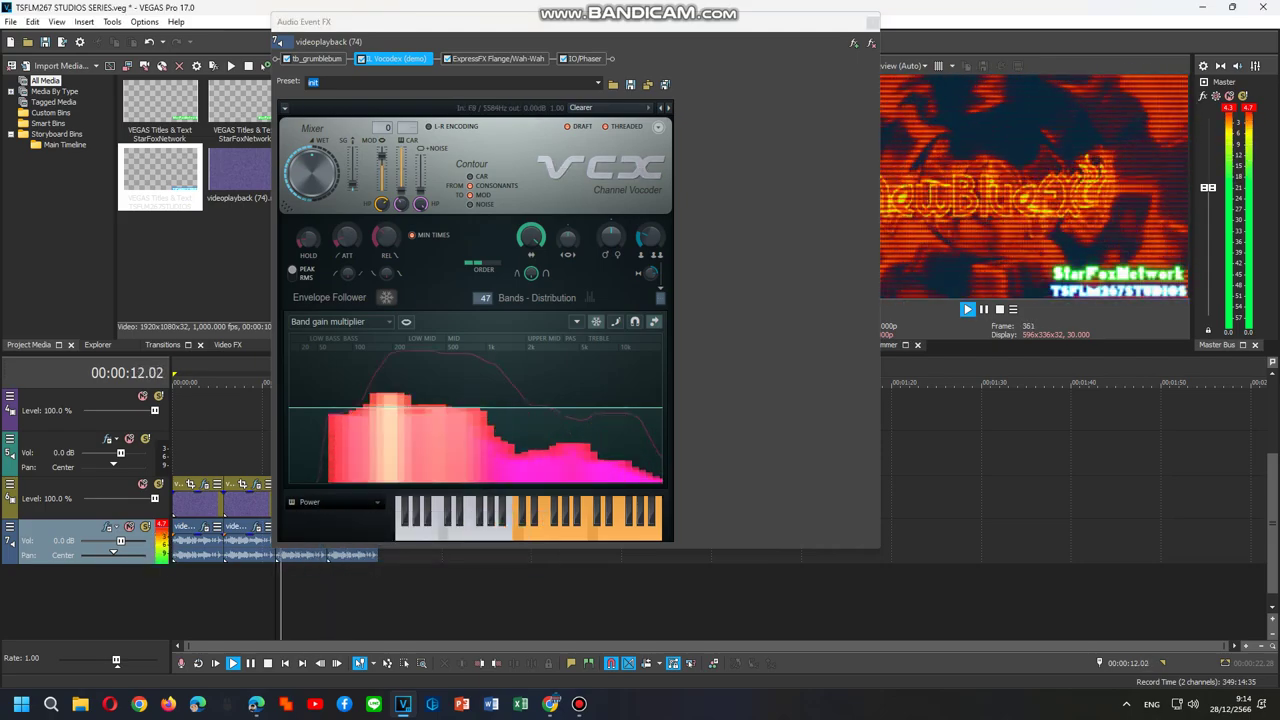
left_click(340, 502)
left_click(439, 528)
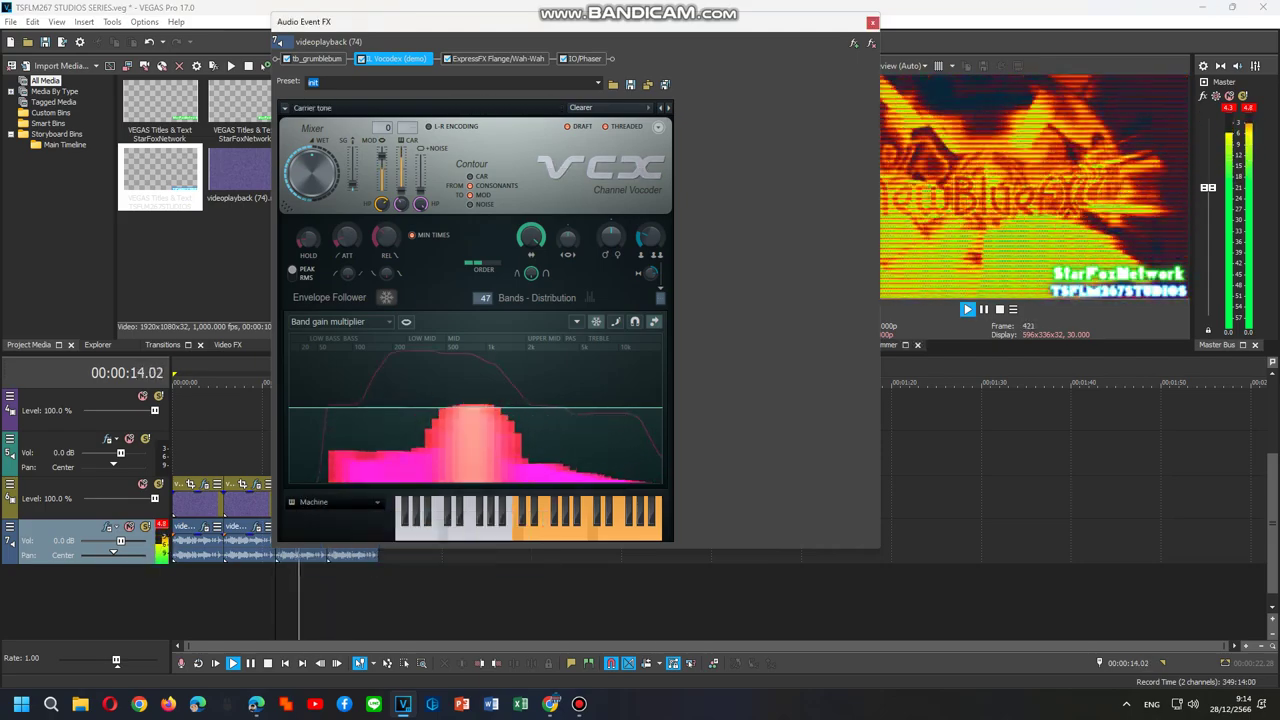
Set the third clip's IL Vocodex carrier to Machine 2, listen to the result, and close the effects window.
left_click(340, 502)
left_click(440, 528)
left_click(340, 502)
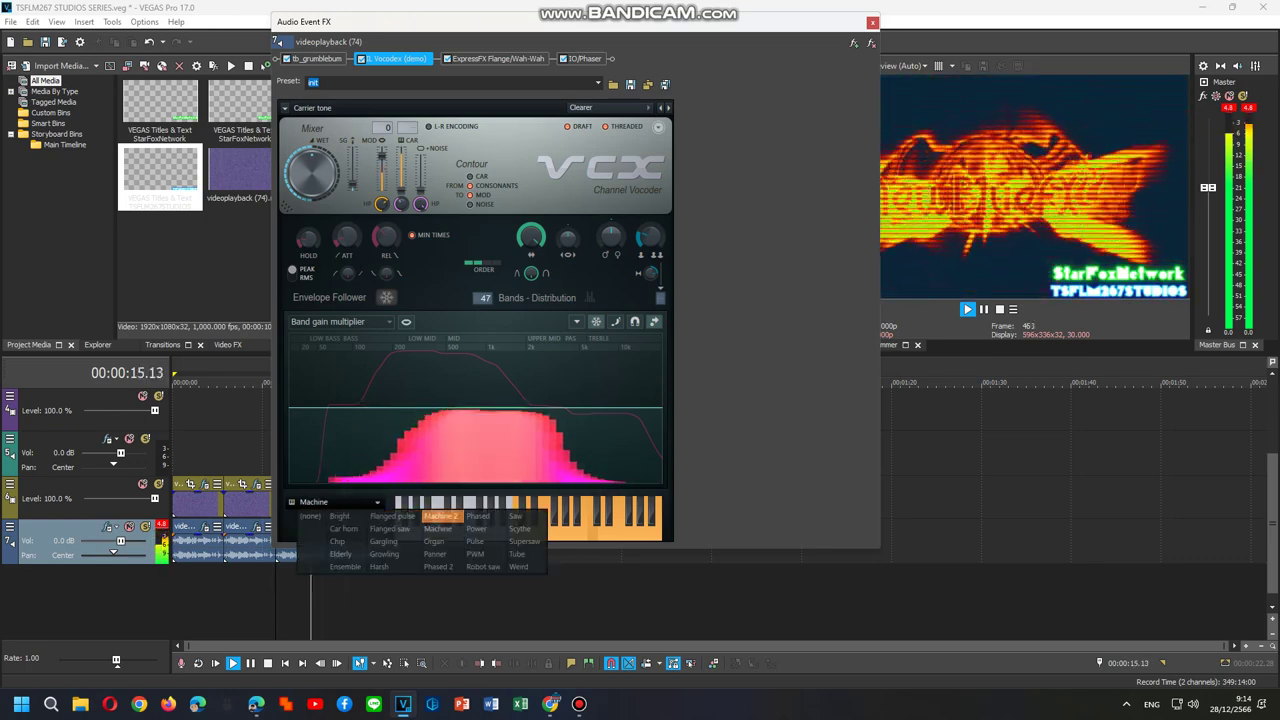
left_click(440, 516)
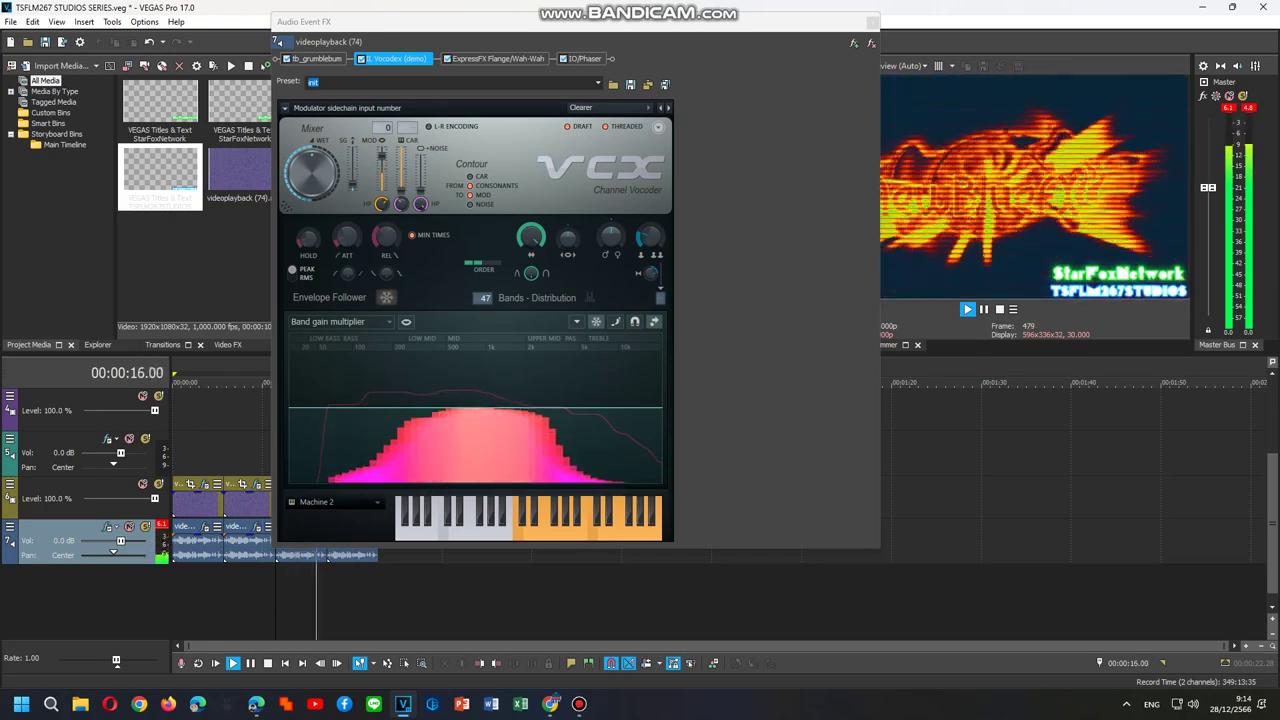
left_click(873, 22)
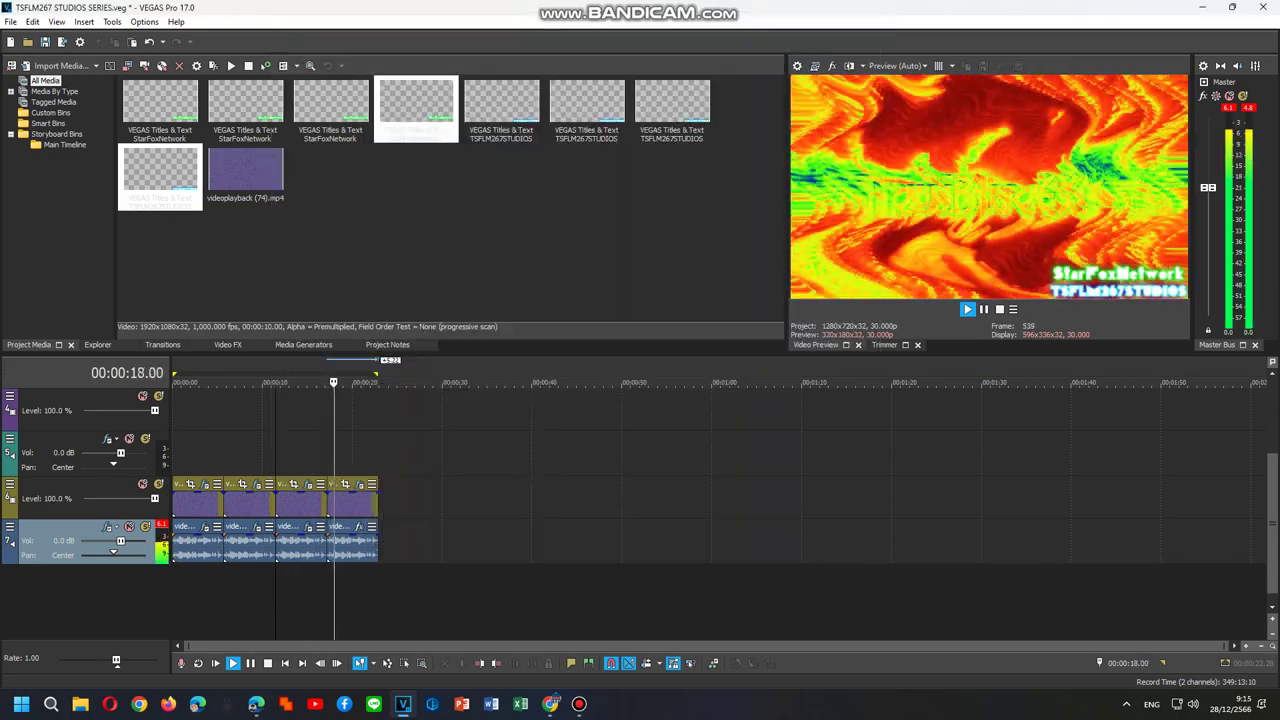
key("space")
Add the Noiseup V2 effect package to the fourth clip's audio.
left_click(331, 546)
right_click(336, 500)
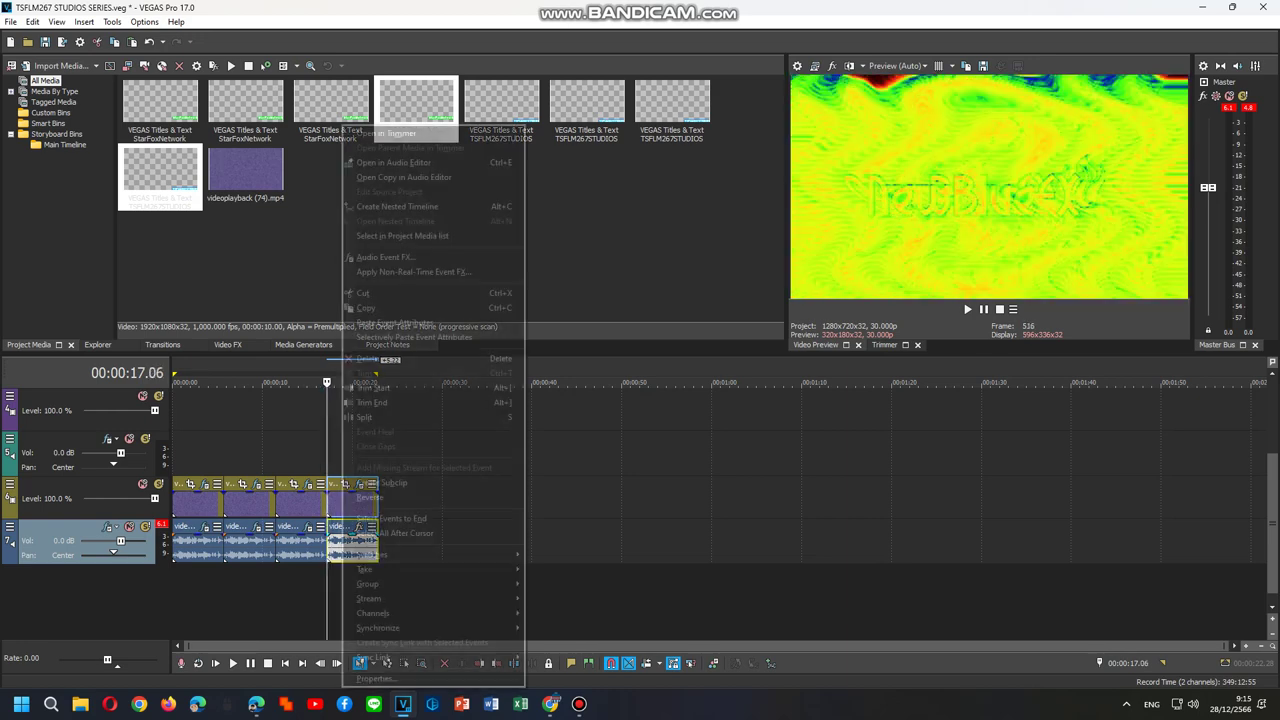
left_click(419, 257)
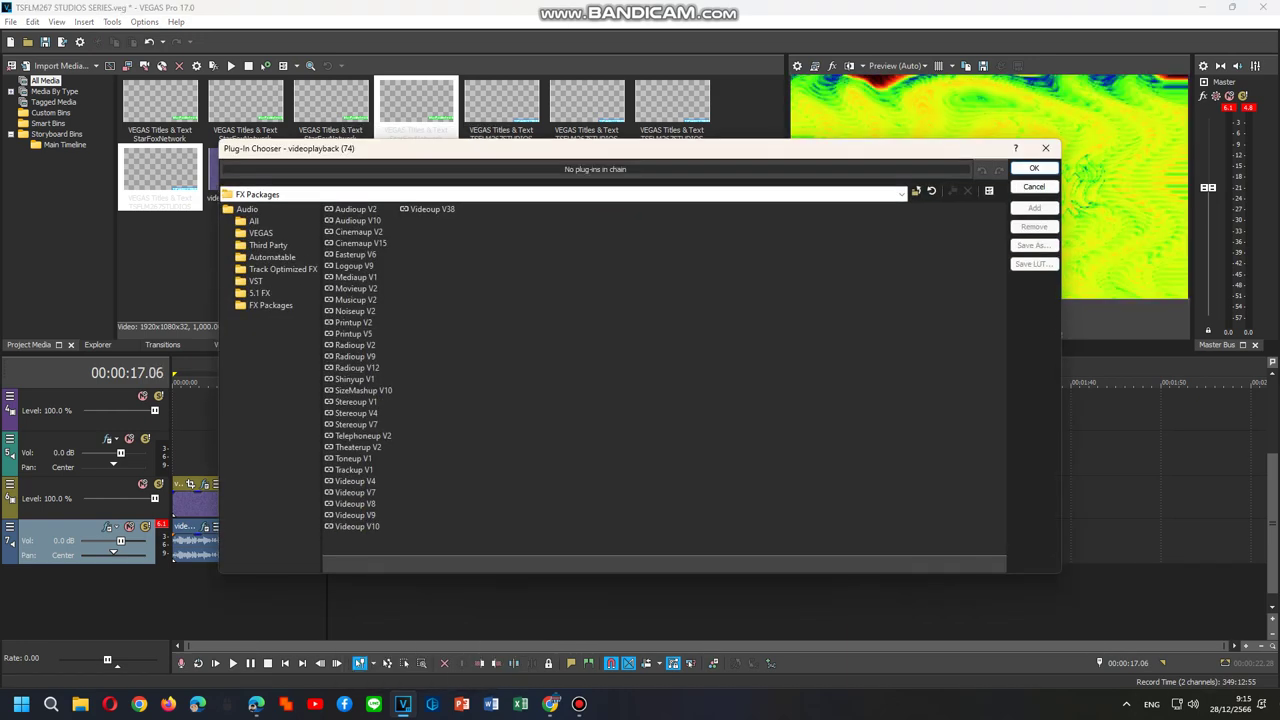
double_click(350, 310)
double_click(355, 310)
left_click(1033, 168)
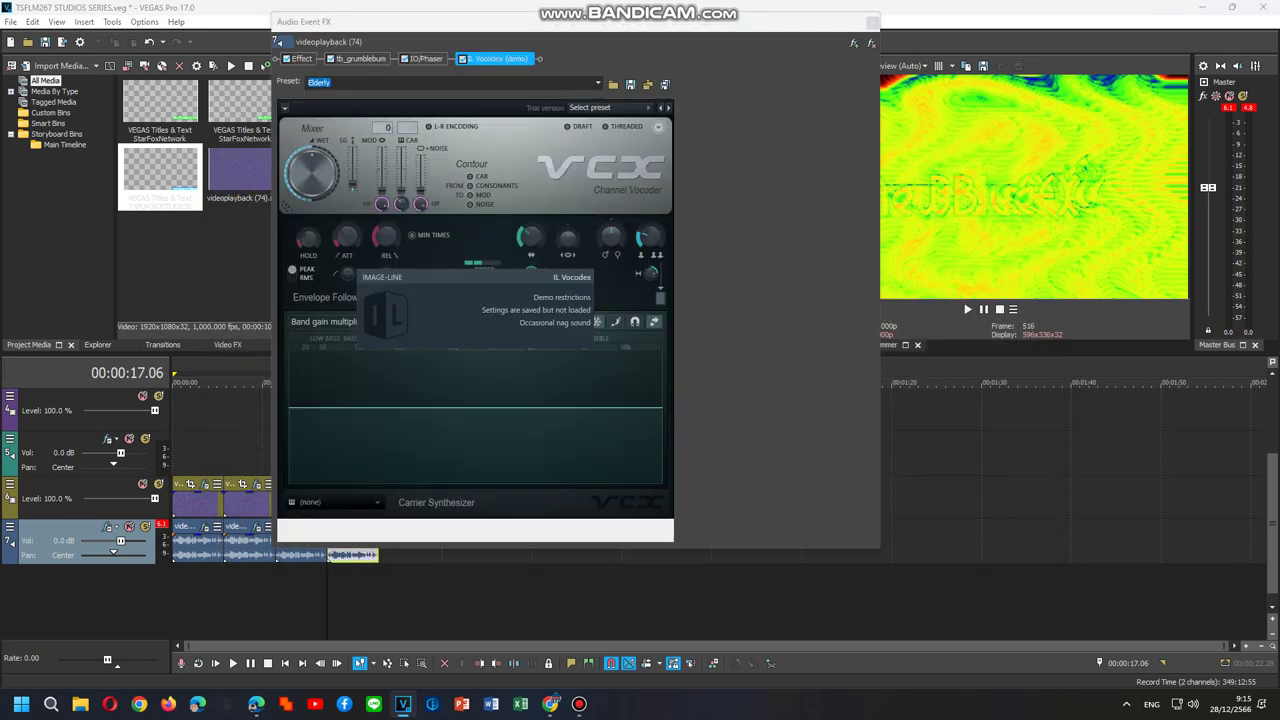
Load the For drums 2 preset in the fourth clip's IL Vocodex, maximize the band width, and set the Machine 2 carrier with notes selected across the keyboard.
left_click(599, 108)
left_click(605, 271)
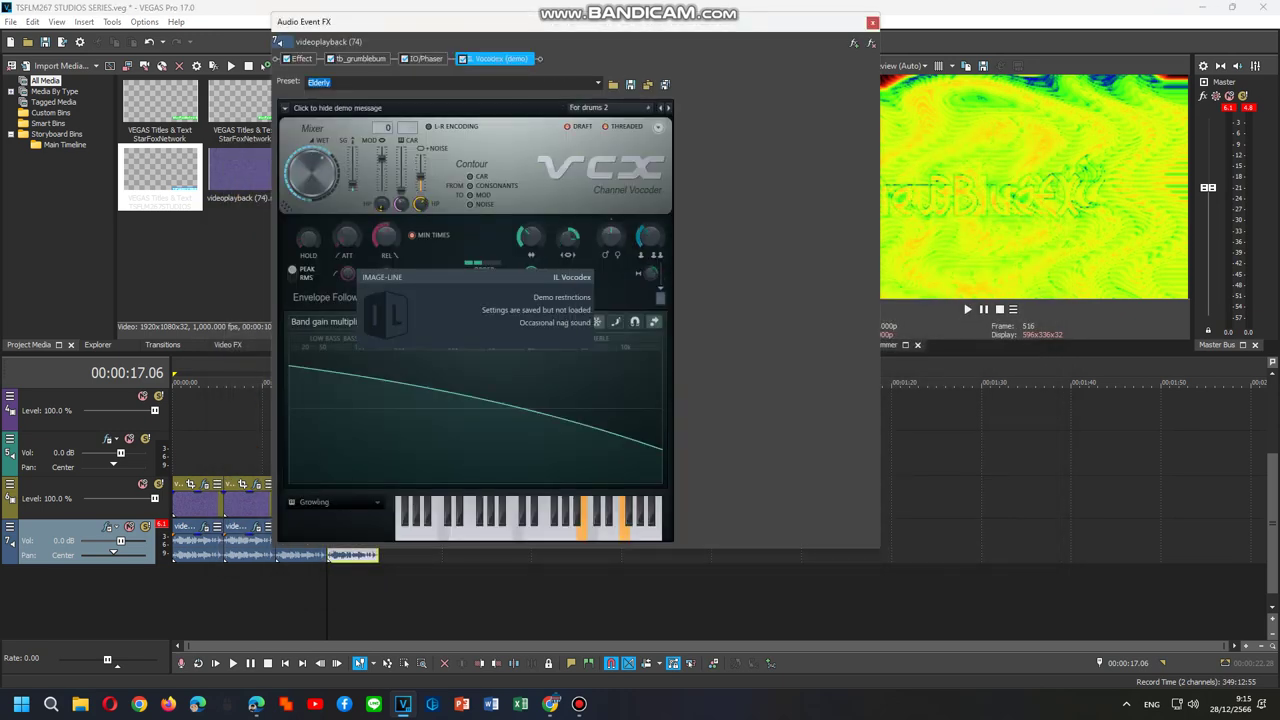
left_click(336, 503)
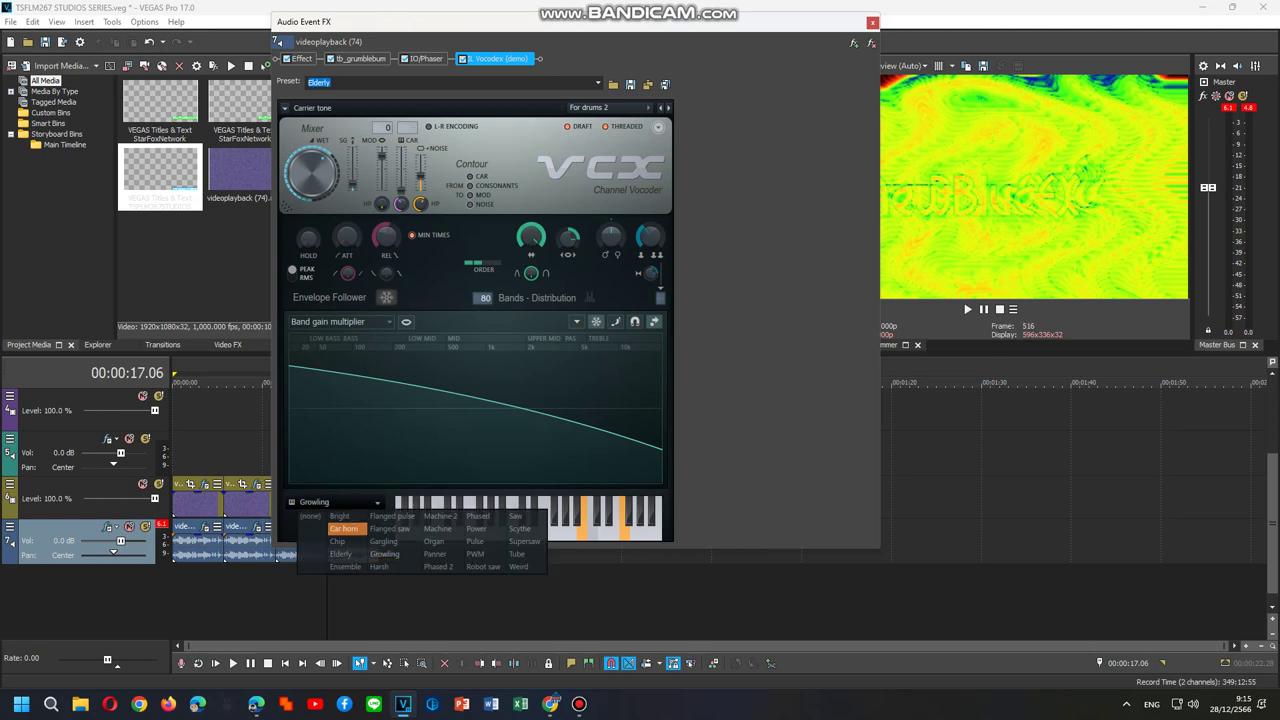
left_click(342, 554)
left_click(345, 503)
left_click(441, 517)
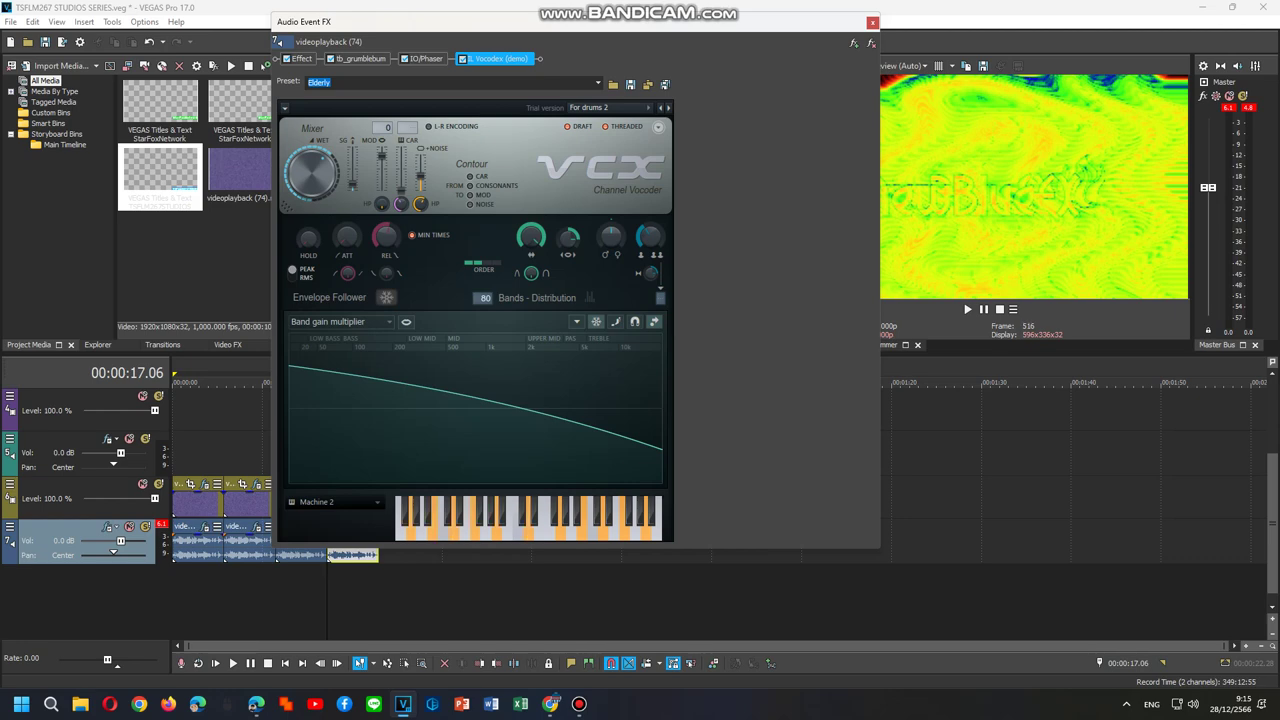
Play the fourth clip from its start to hear the audio effects, and close the effects window.
left_click(328, 556)
key("space")
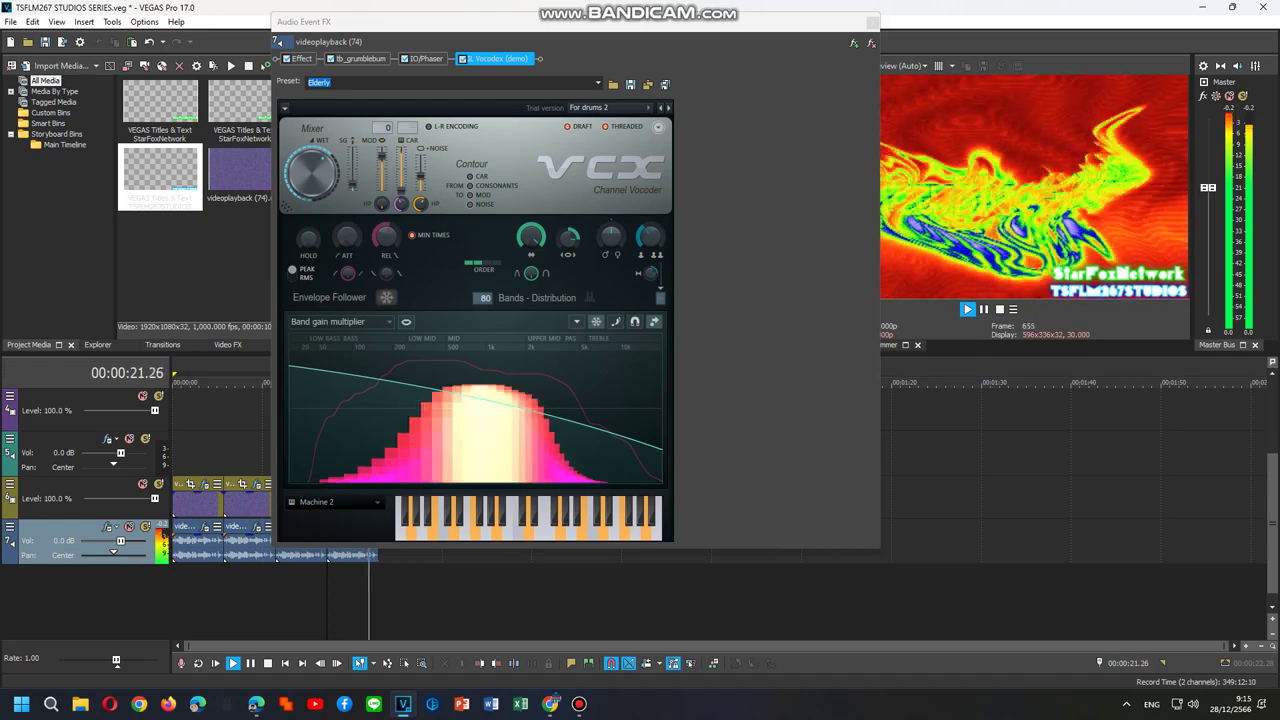
key("space")
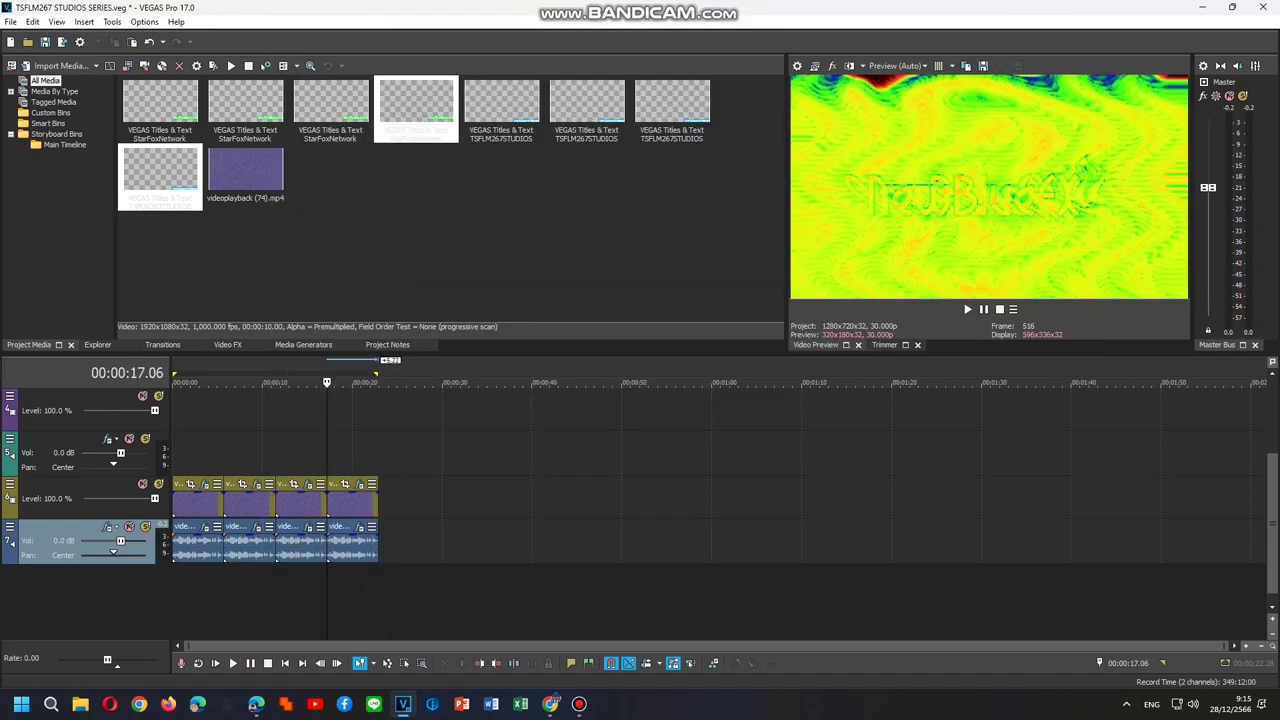
Select the first clip's time range and name its render "An Audio Effect I'll Call Rainbowup V7", keeping the Video for Windows HD 1080-60i YUV template.
left_click_drag(173, 453, 224, 453)
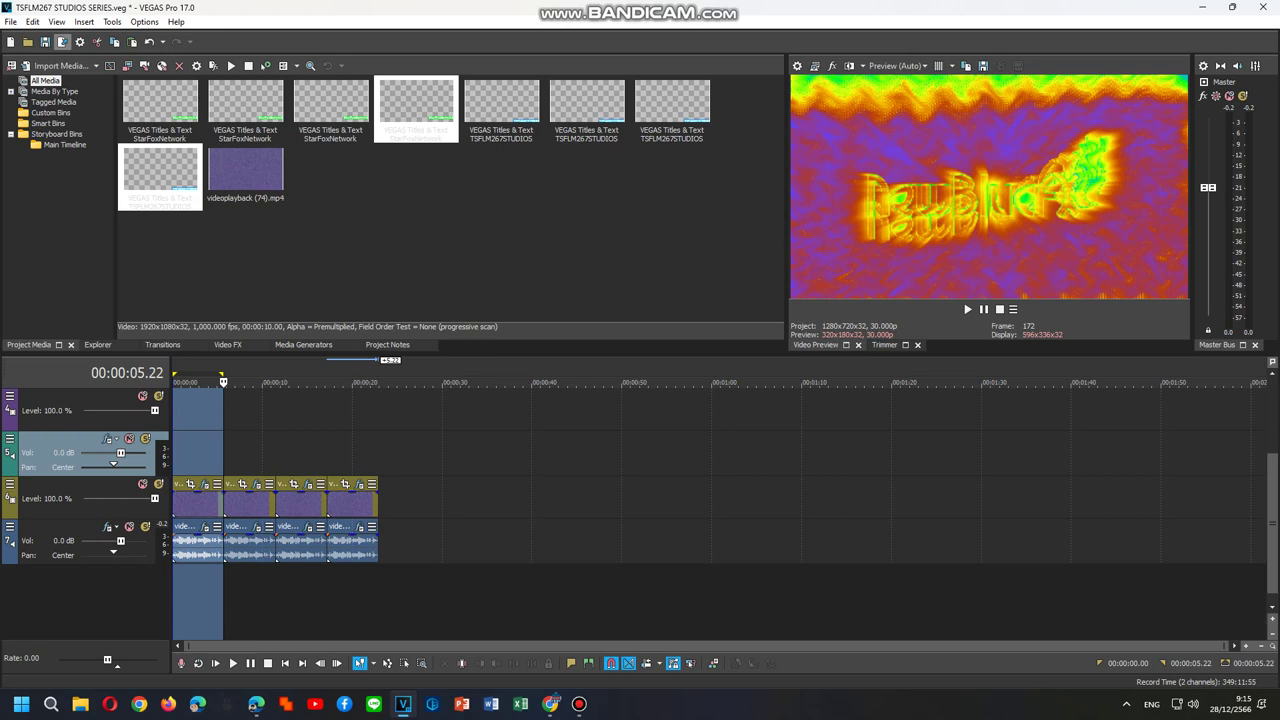
left_click(62, 42)
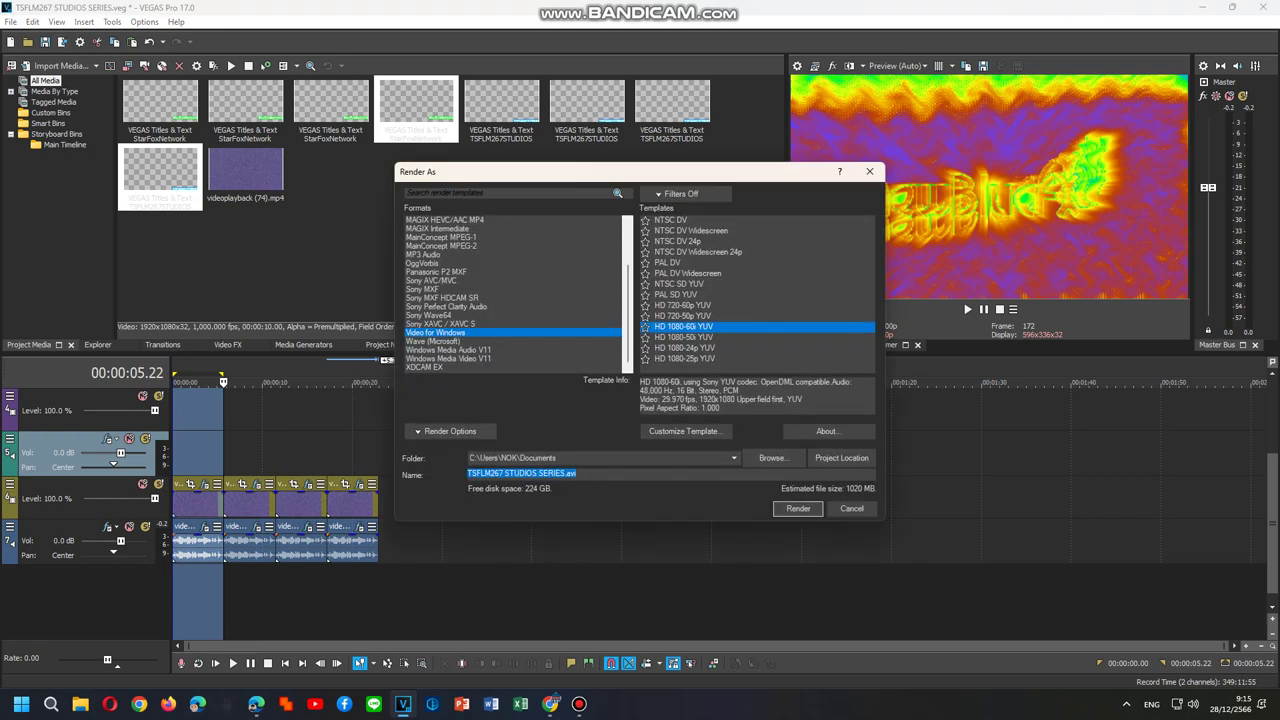
type("An Au")
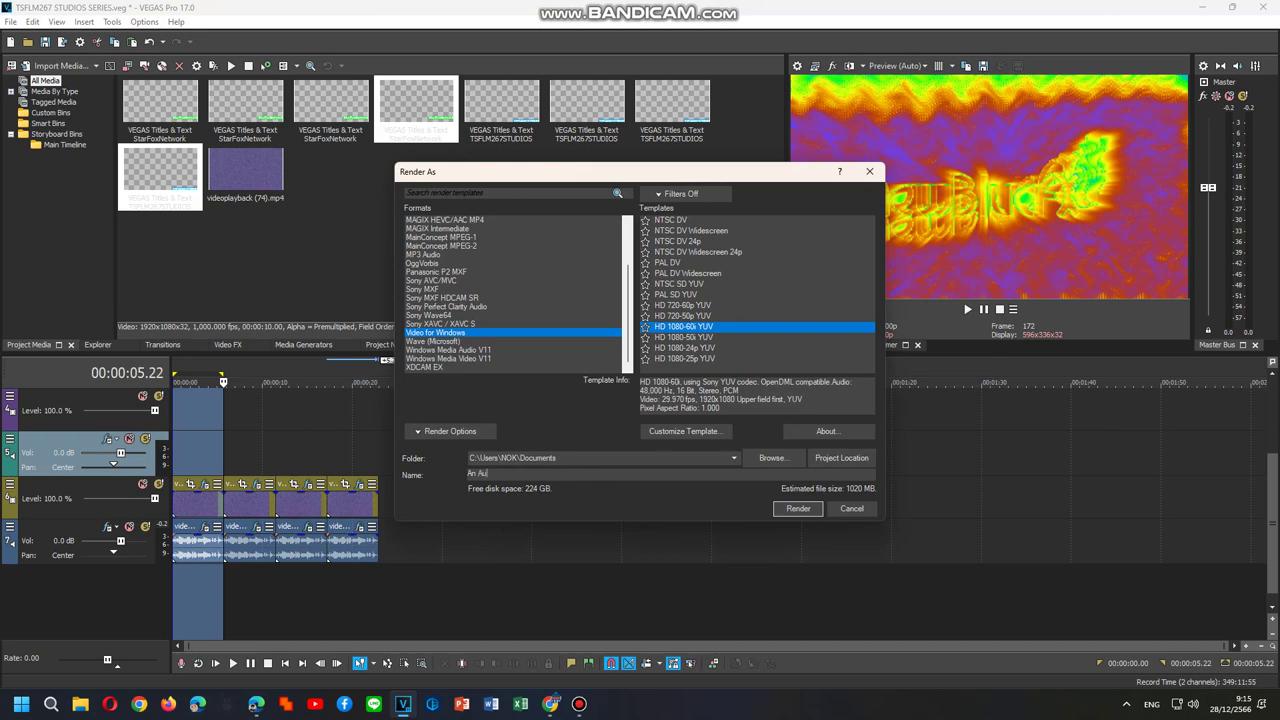
type("dio Effect I'll Call Rainbowup V7")
left_click(577, 703)
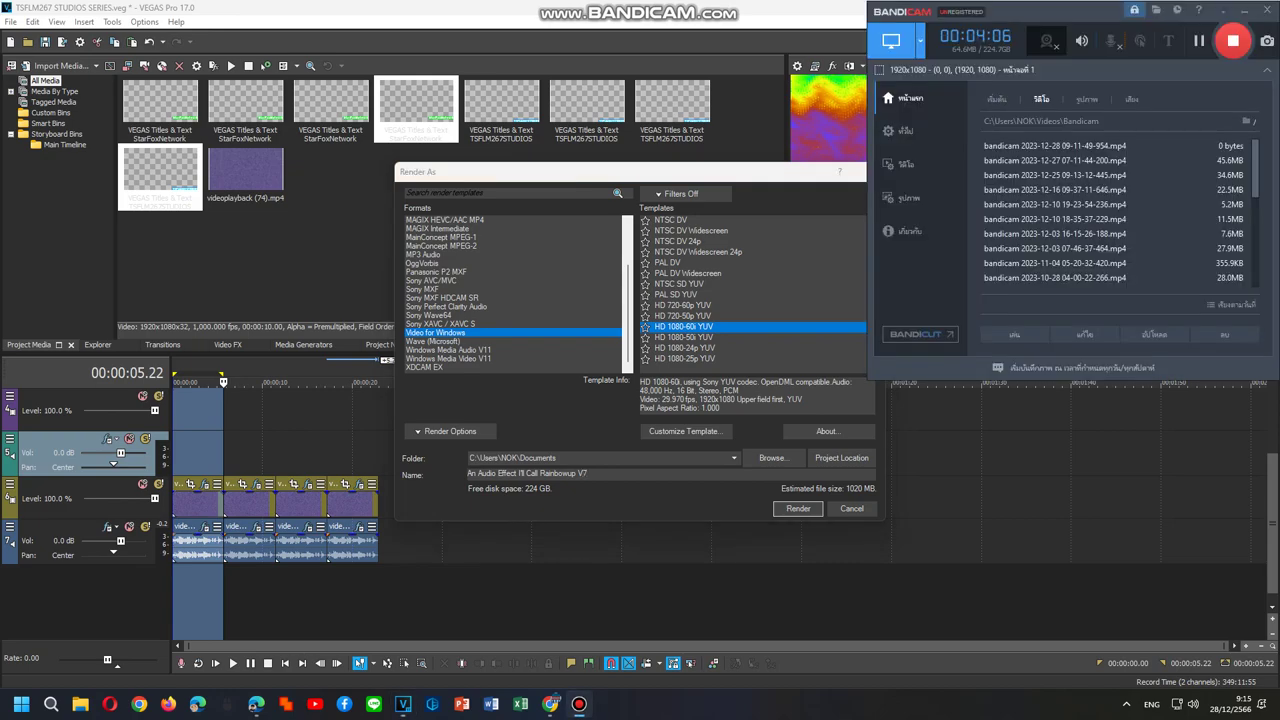